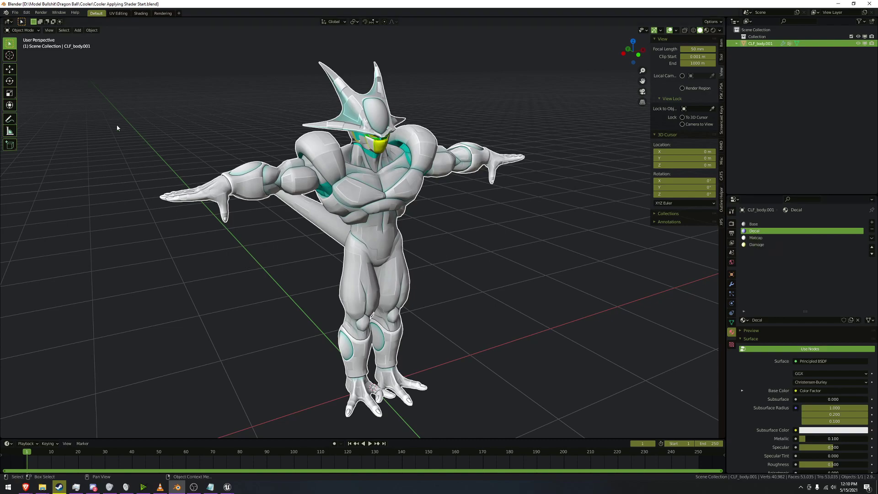
- Append the SPHERE OF MATERIALS object from the Arc System Works Blender Shader.blend file in the BLENDER-Arc-System-Works-Shader folder
left_click(15, 12)
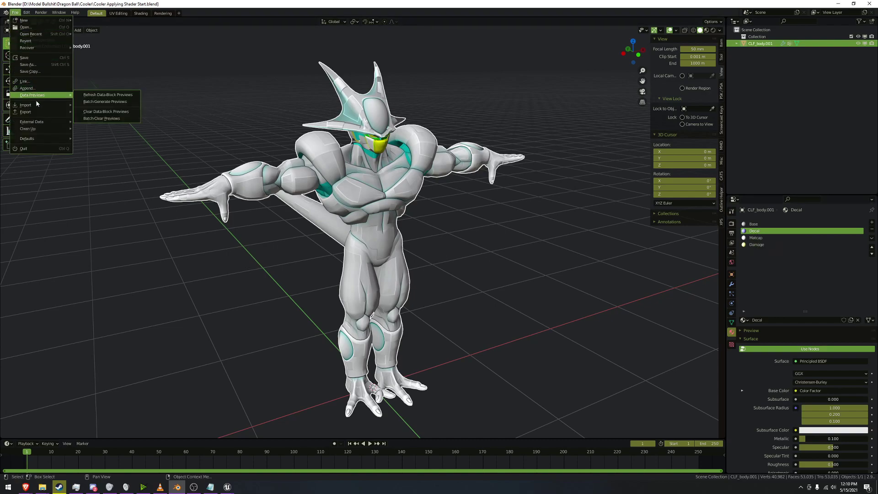
left_click(27, 88)
left_click(116, 256)
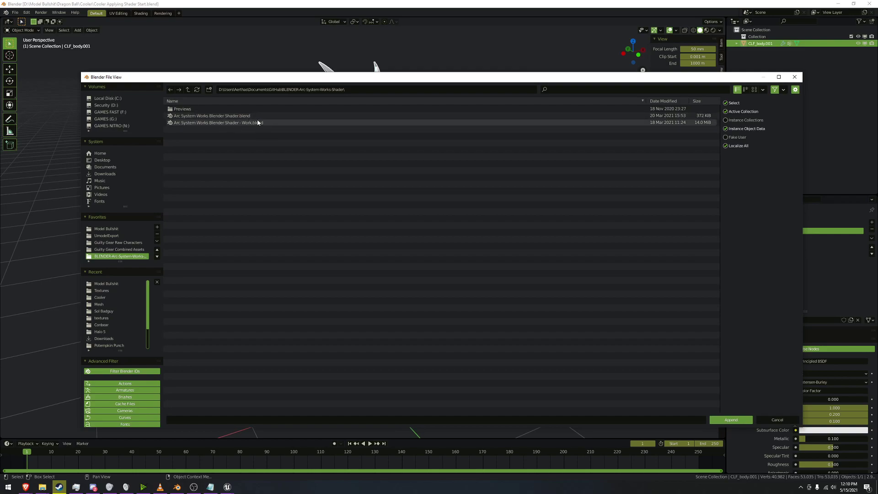
double_click(223, 118)
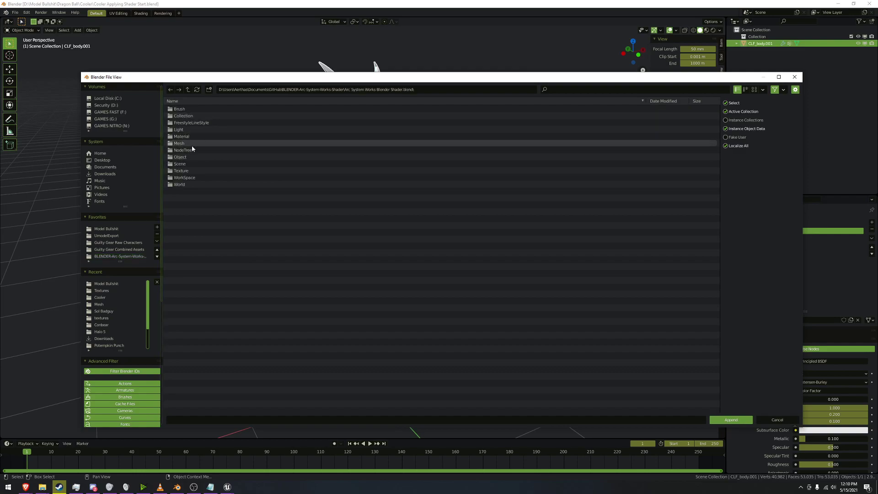
double_click(193, 157)
left_click(184, 110)
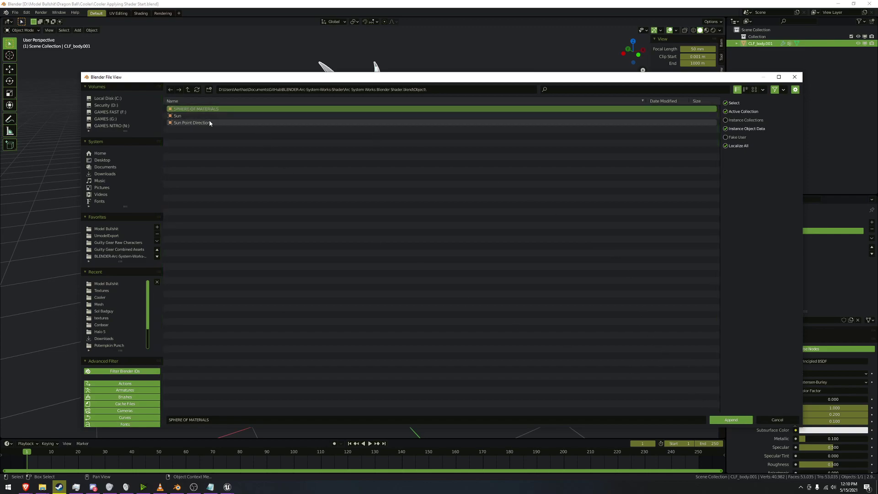
left_click(744, 421)
- Move the sphere of materials along the X axis so it stands clear beside the character
scroll(479, 305, "down", 3)
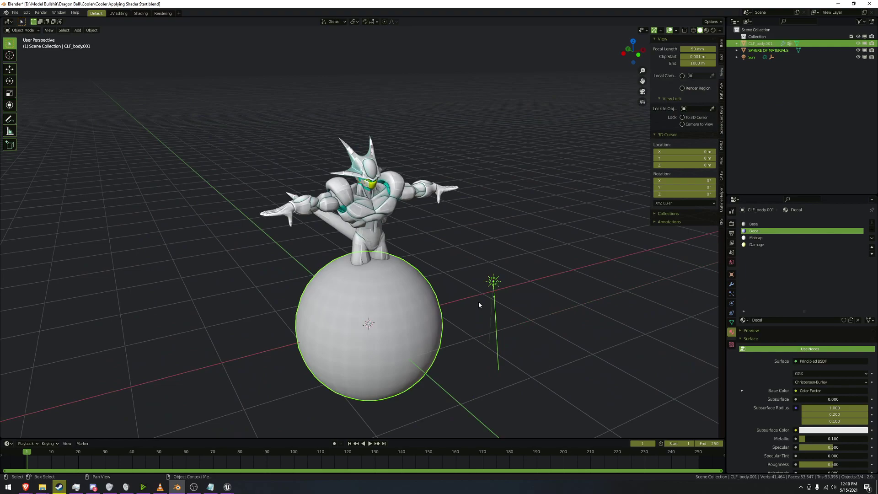
middle_click_drag(447, 296, 439, 255, "shift")
middle_click_drag(439, 255, 405, 277)
left_click(405, 277)
key("g")
key("x")
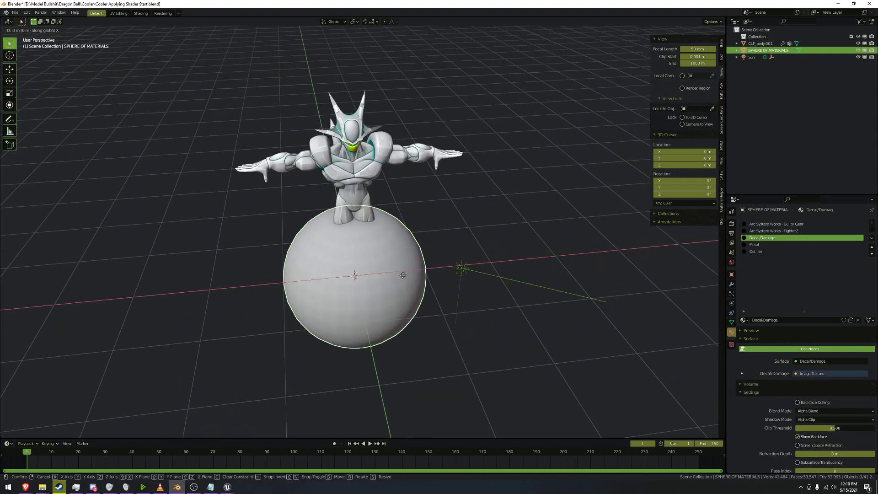
left_click(218, 271)
middle_click_drag(218, 270, 275, 251, "shift")
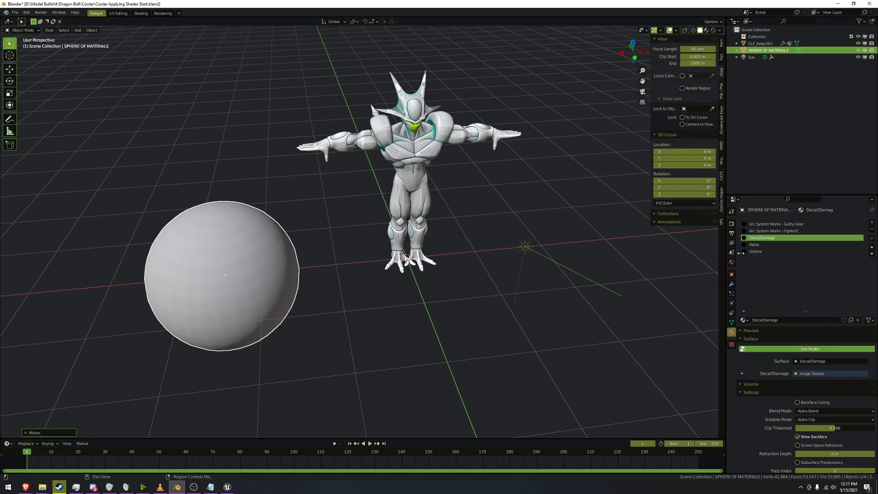
- Copy the sphere's Arc System Works - FighterZ material into the body's Base slot and set the viewport shading to Material Preview
left_click(767, 231)
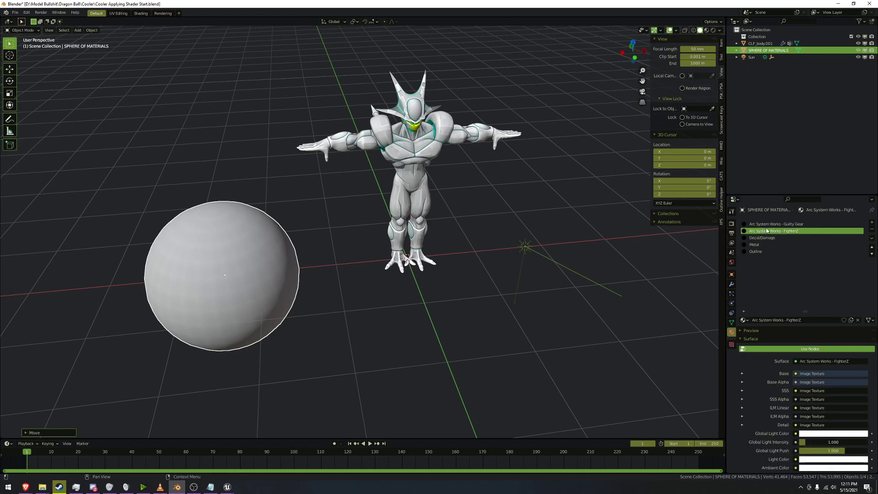
left_click(871, 238)
left_click(832, 246)
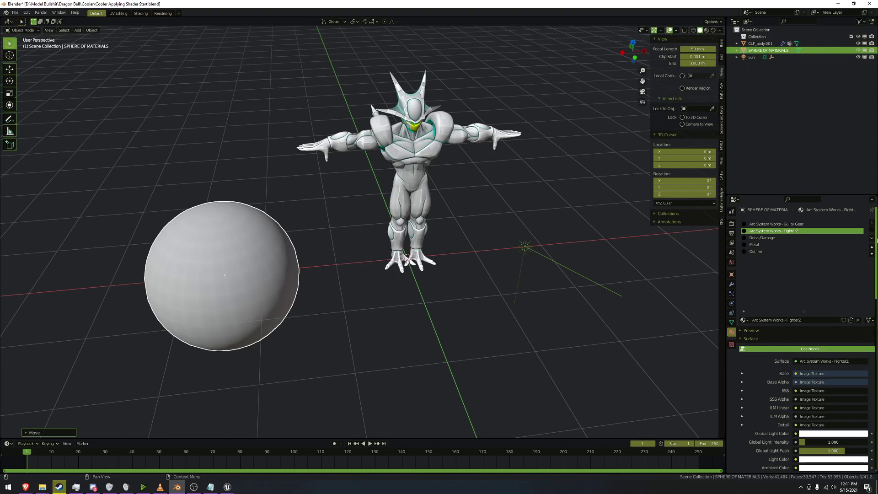
left_click(414, 146)
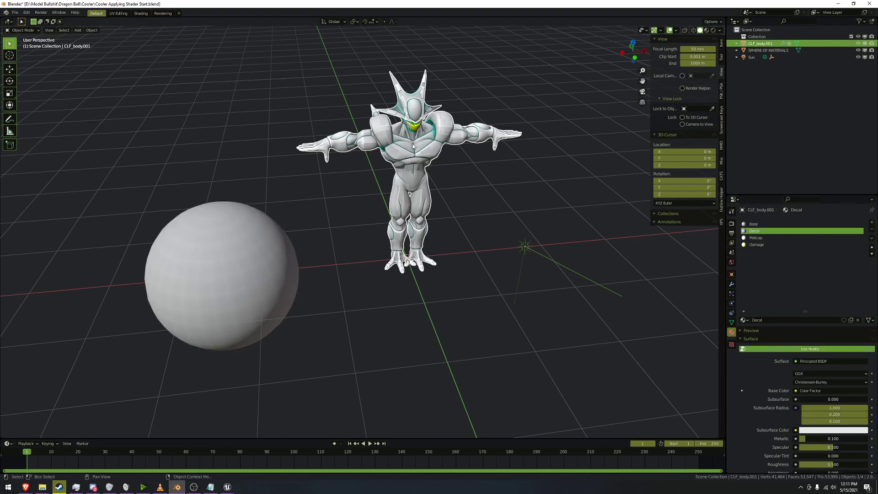
left_click(758, 224)
left_click(872, 238)
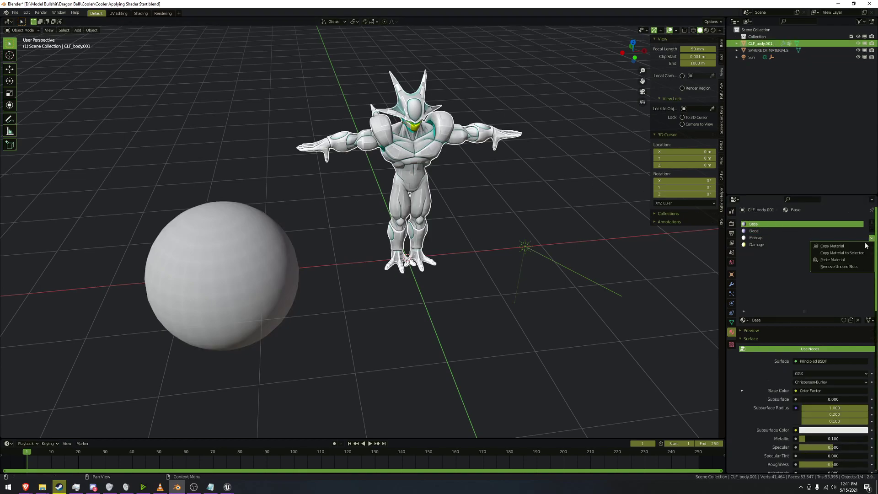
left_click(832, 259)
left_click(707, 31)
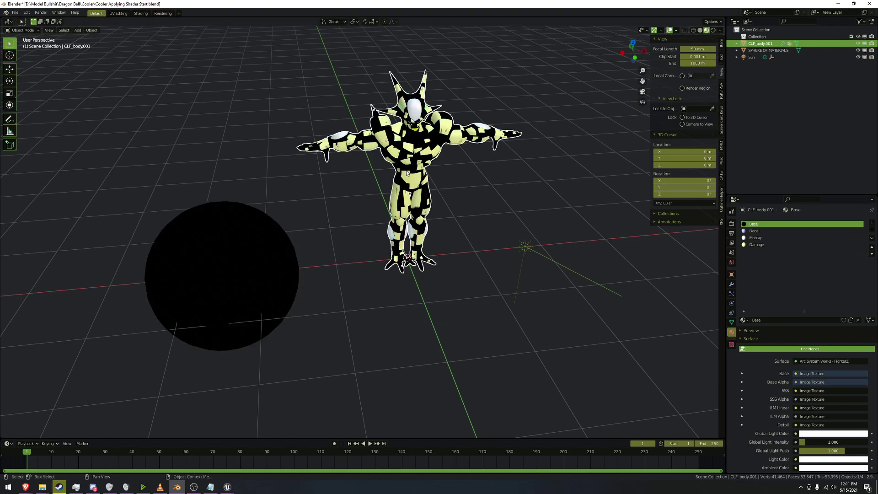
scroll(419, 103, "up", 2)
- Copy the sphere's Decal/Damage material and paste it into the character body's Decal slot
left_click(206, 258)
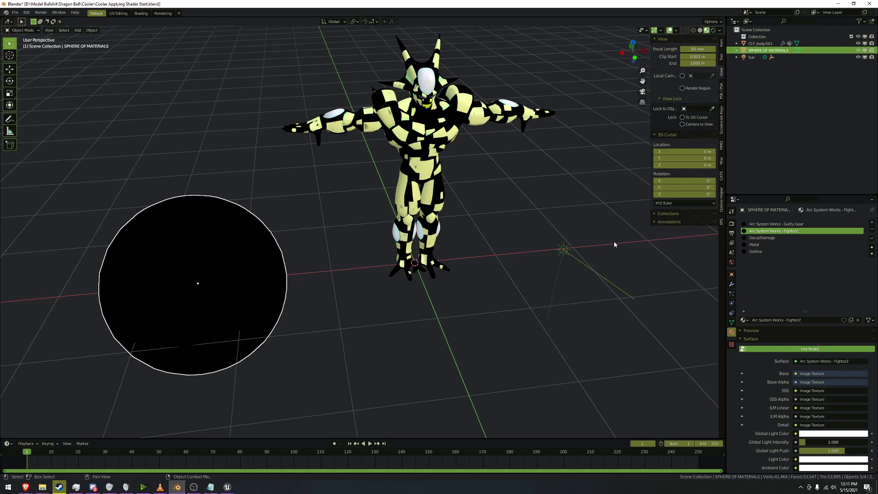
left_click(758, 238)
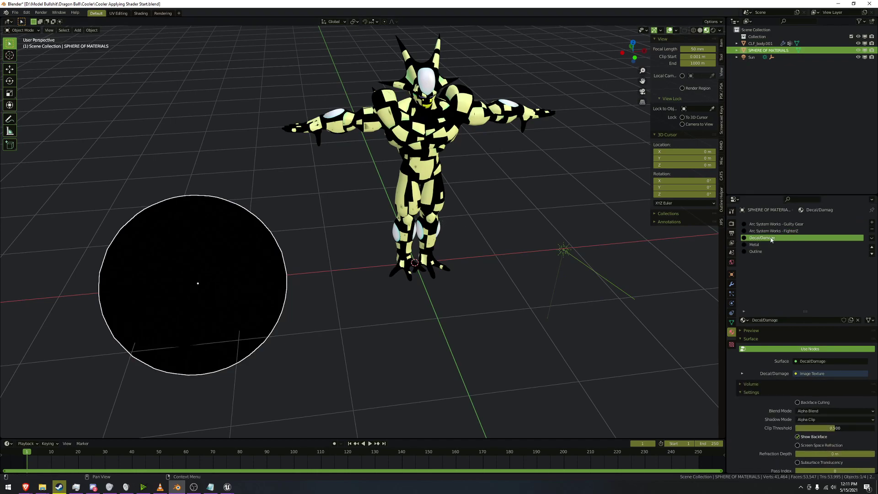
left_click(871, 238)
left_click(848, 246)
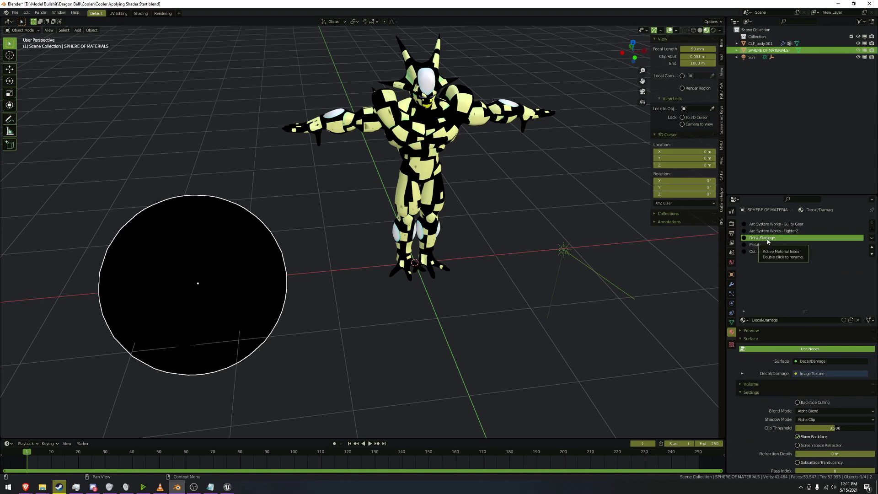
left_click(426, 143)
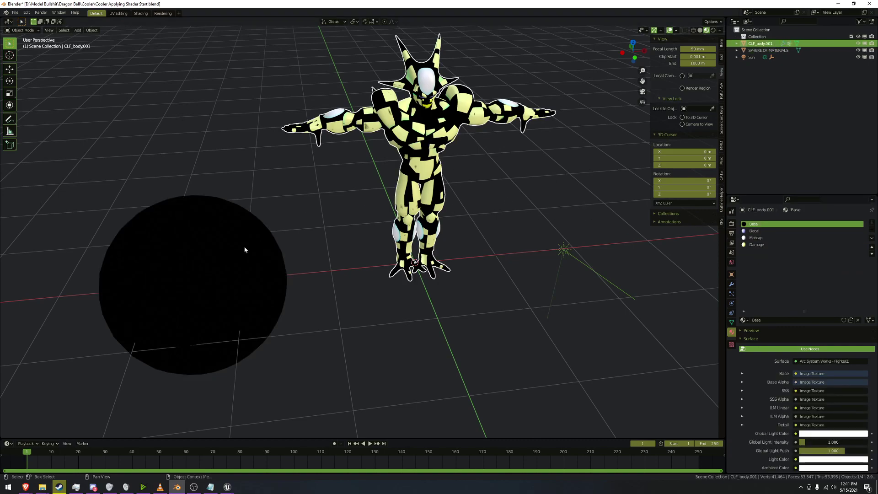
left_click(754, 231)
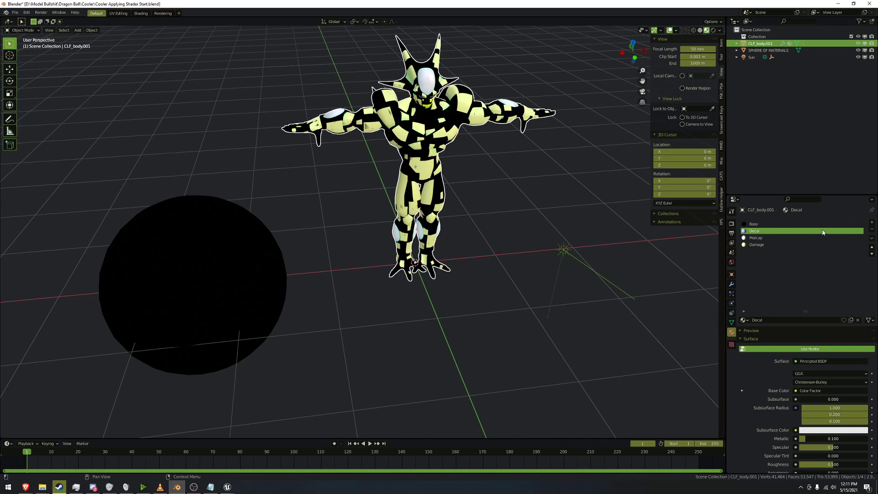
left_click(871, 238)
left_click(824, 260)
- Paste the copied Decal/Damage material into the character body's Damage slot
left_click(772, 244)
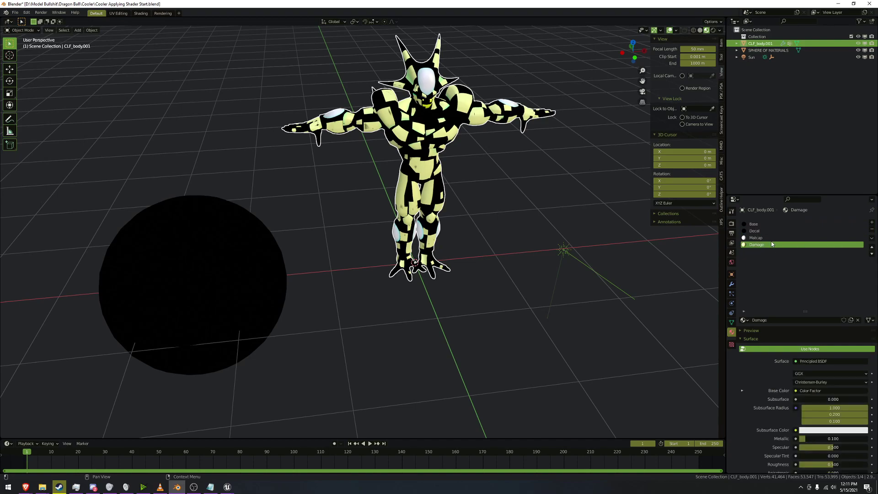
left_click(871, 238)
left_click(823, 259)
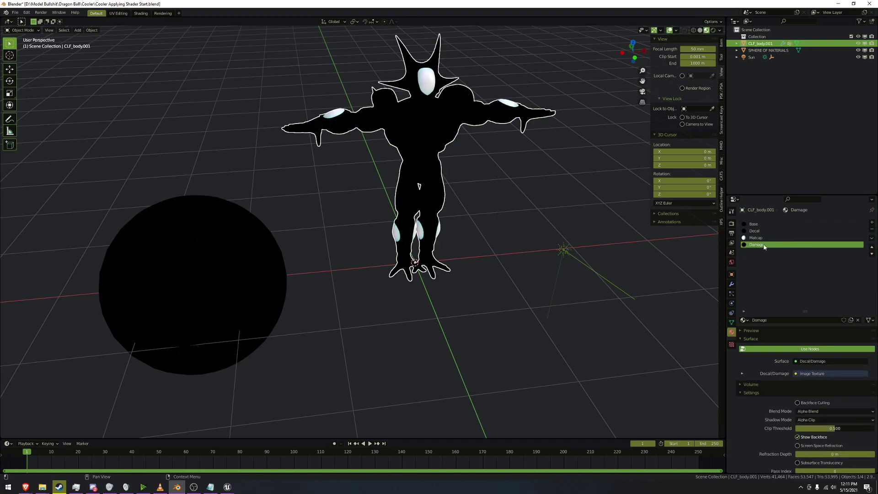
middle_click_drag(497, 196, 488, 220, "shift")
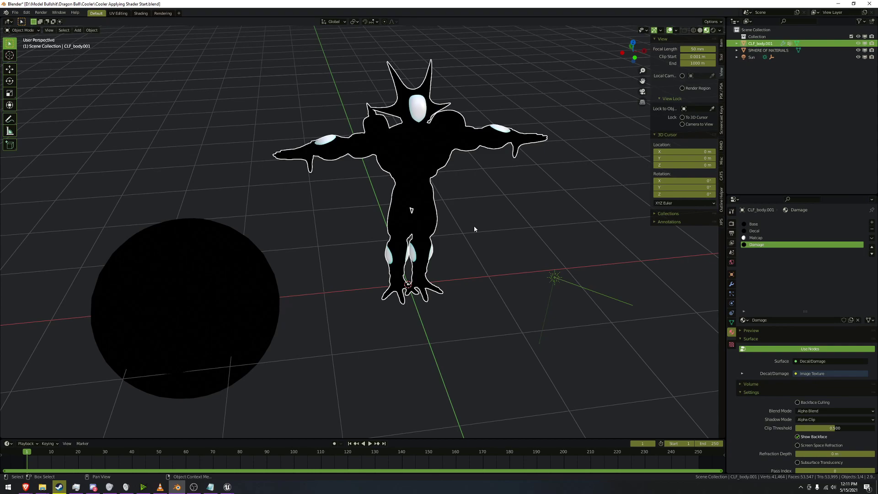
- Copy the sphere's Metal material and paste it into the character body's Matcap slot
left_click(232, 257)
middle_click_drag(228, 255, 319, 242)
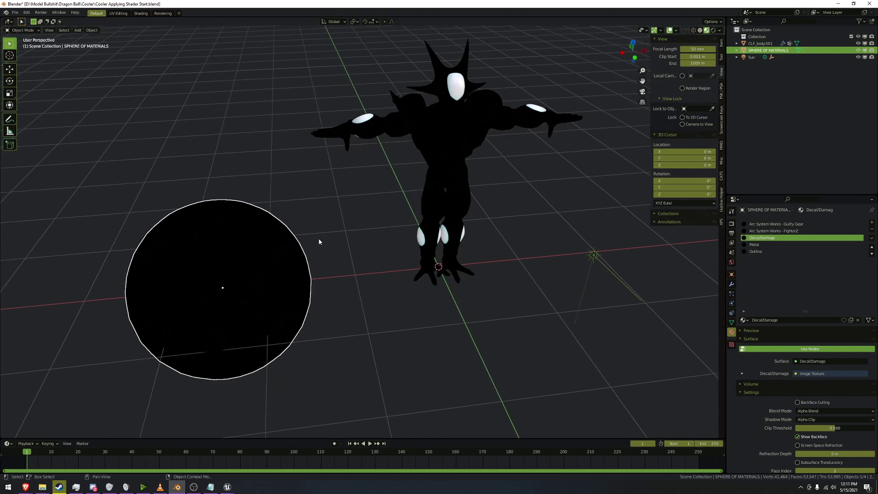
left_click(754, 245)
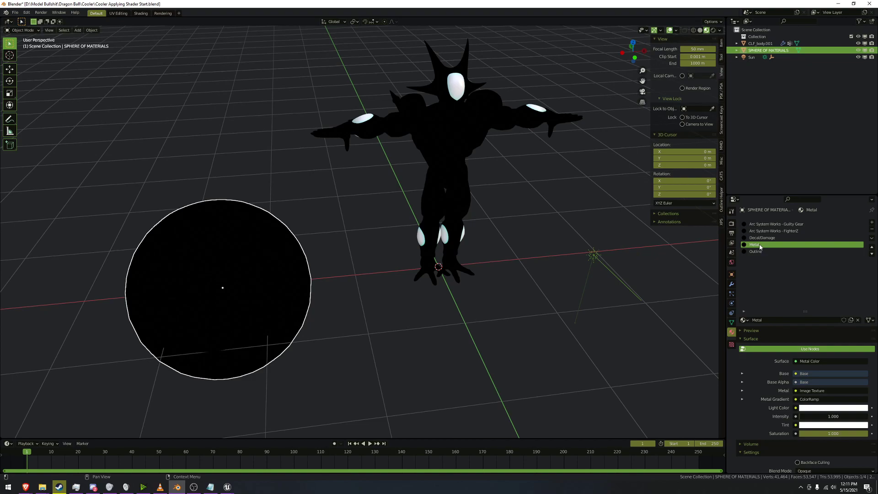
left_click(872, 238)
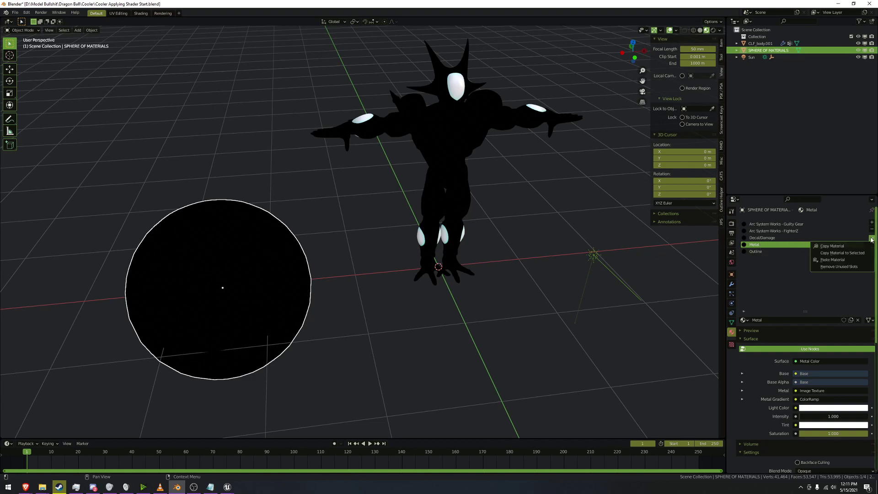
left_click(834, 246)
left_click(428, 143)
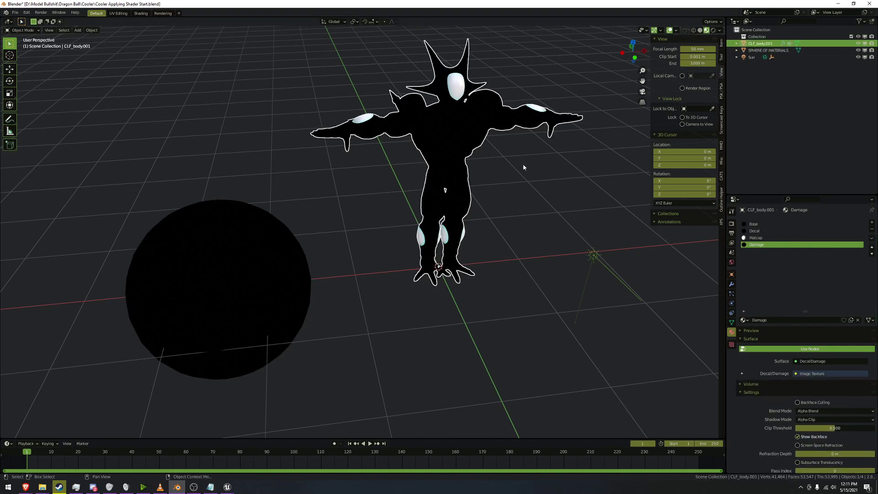
middle_click_drag(524, 167, 472, 179, "shift")
left_click(757, 238)
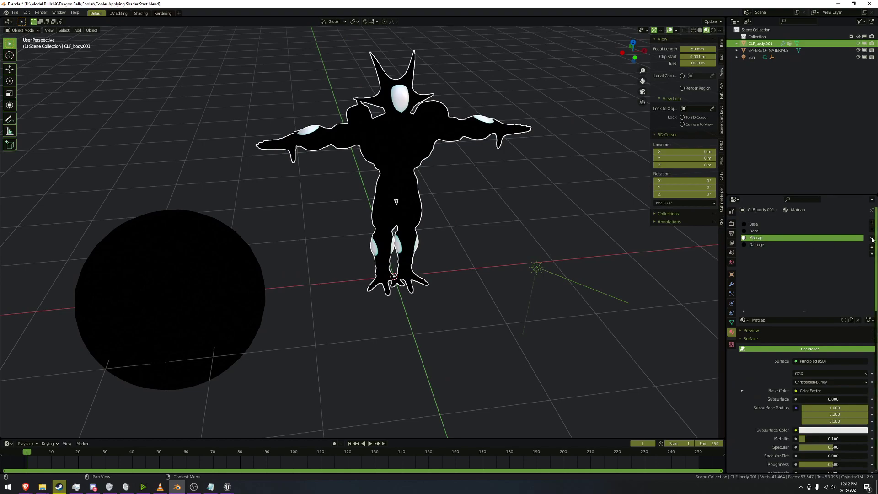
scroll(405, 101, "up", 1)
middle_click_drag(409, 72, 345, 112, "shift")
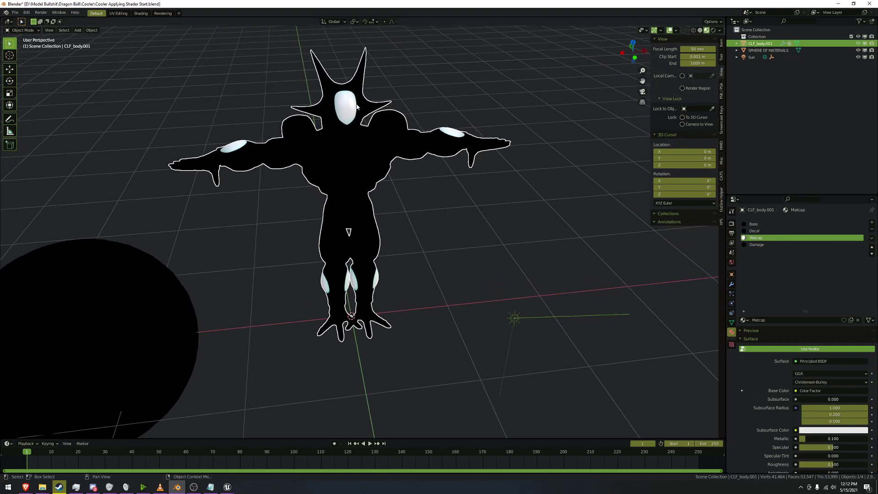
left_click(871, 239)
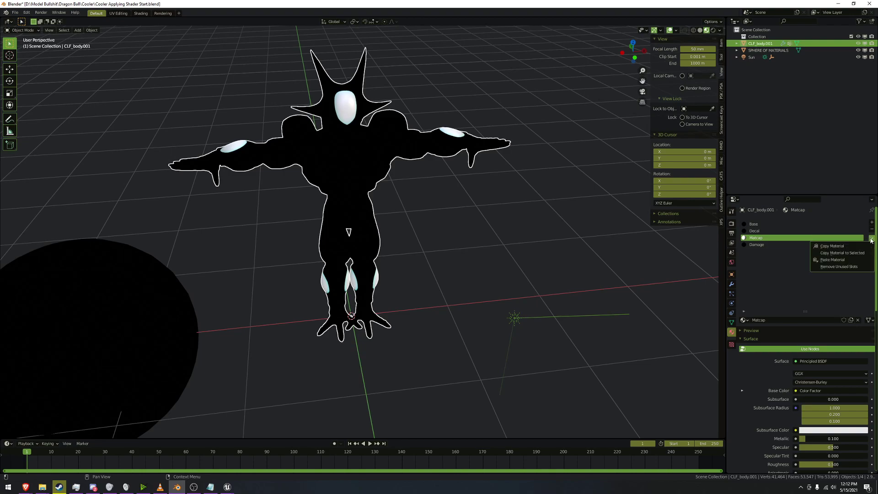
left_click(846, 260)
middle_click_drag(349, 230, 349, 216)
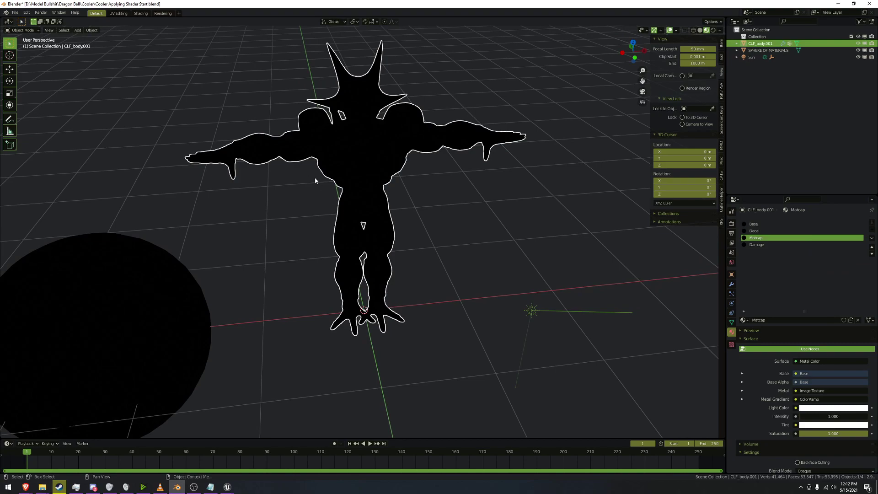
- Select the body's Base material and change the timeline area into a Shader Editor
left_click(759, 224)
middle_click_drag(480, 242, 527, 225, "shift")
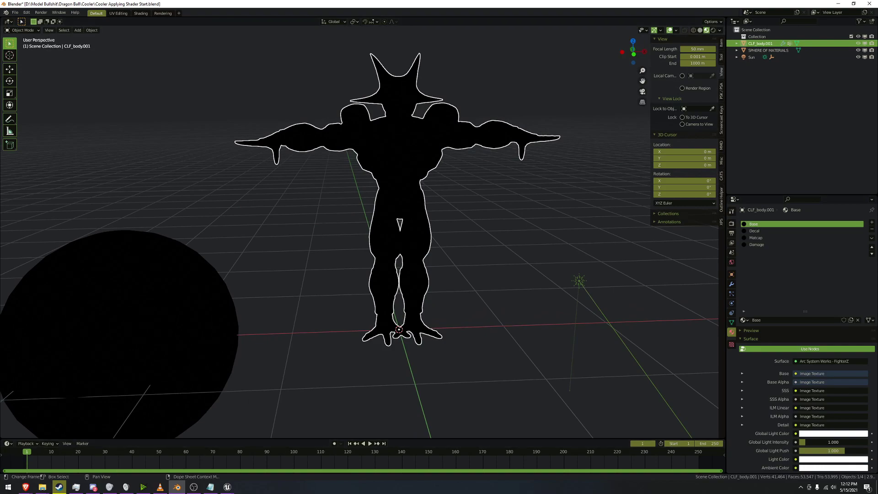
left_click(7, 443)
left_click(20, 420)
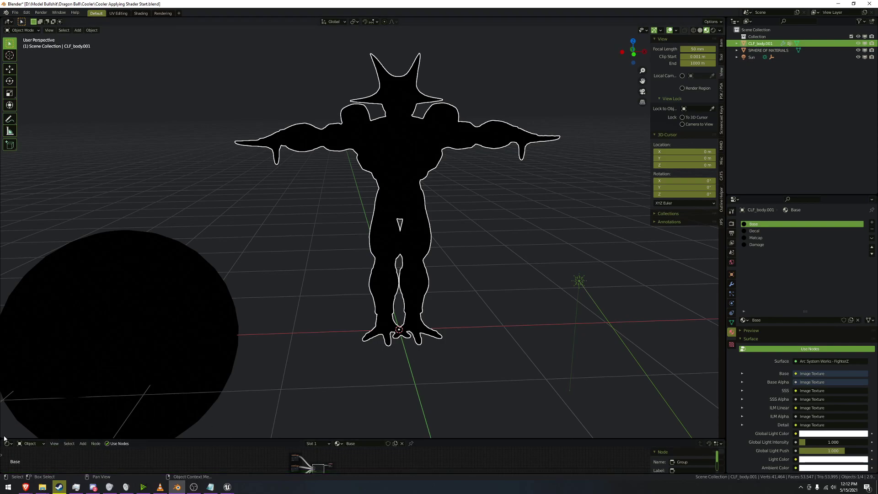
left_click_drag(4, 439, 40, 298)
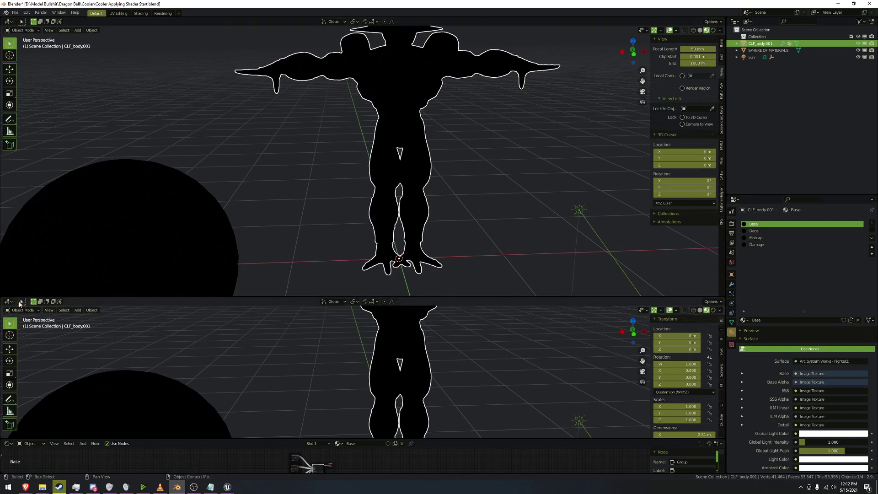
left_click(8, 301)
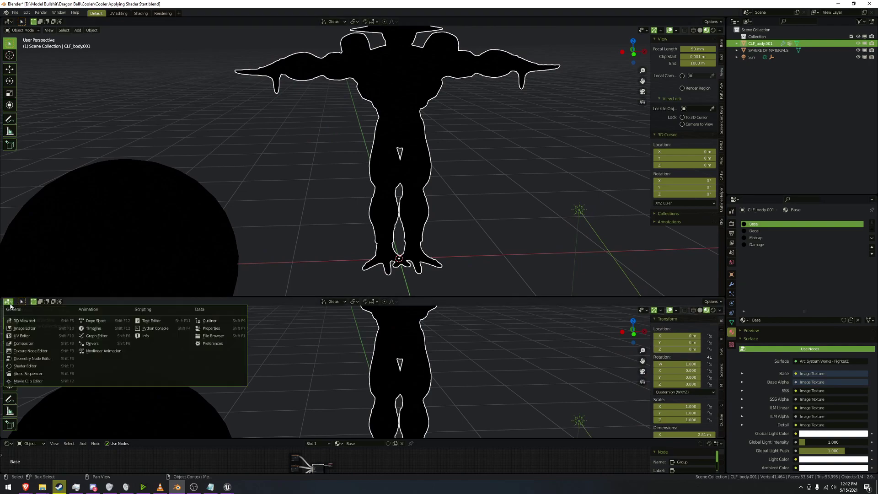
right_click(253, 296)
left_click(251, 300)
left_click(332, 424)
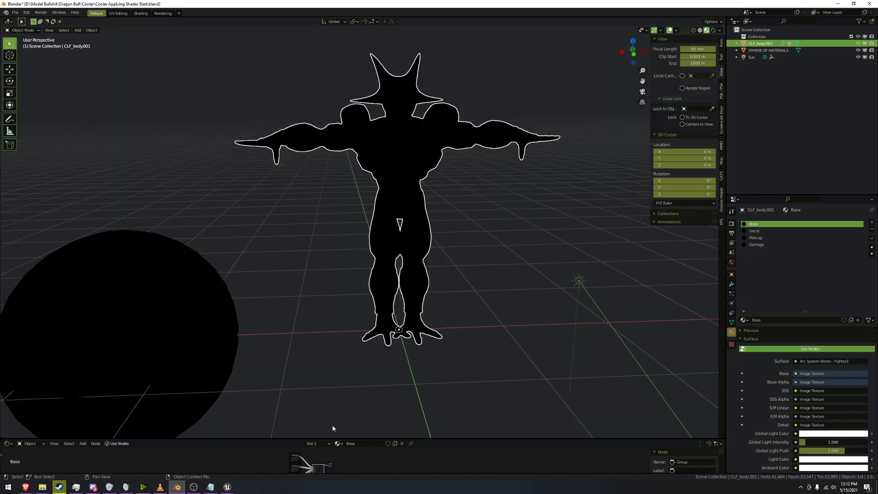
- Enlarge the Shader Editor area upward to make room for the Base material's node tree
left_click_drag(314, 439, 313, 294)
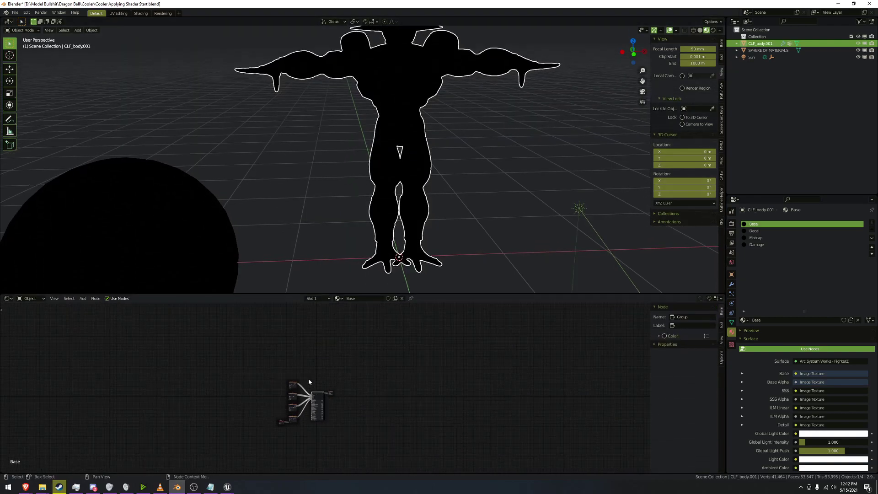
scroll(227, 438, "up", 6)
middle_click_drag(292, 403, 267, 411)
scroll(302, 395, "up", 5)
scroll(309, 385, "down", 2)
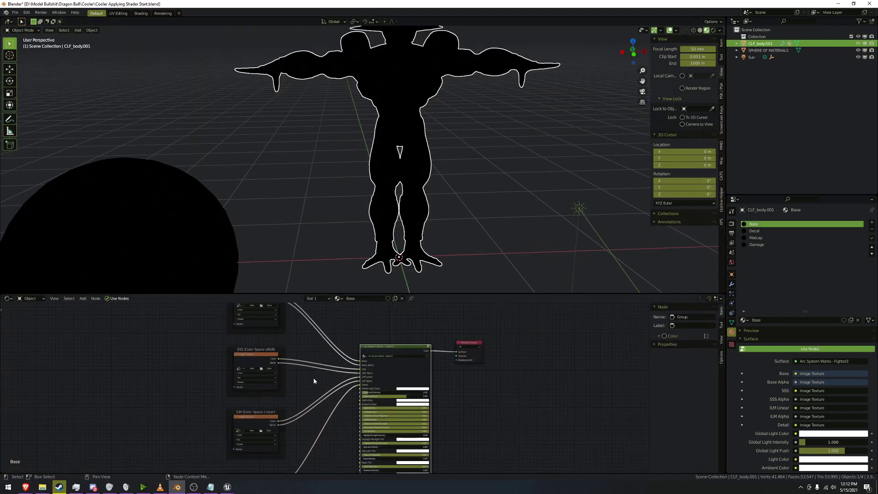
- Examine the Base material's image texture nodes and the inputs of the Arc System Works - FighterZ shader group
scroll(316, 395, "down", 1)
middle_click_drag(326, 378, 288, 364)
scroll(324, 386, "up", 2)
middle_click_drag(323, 399, 359, 335)
scroll(360, 336, "up", 4)
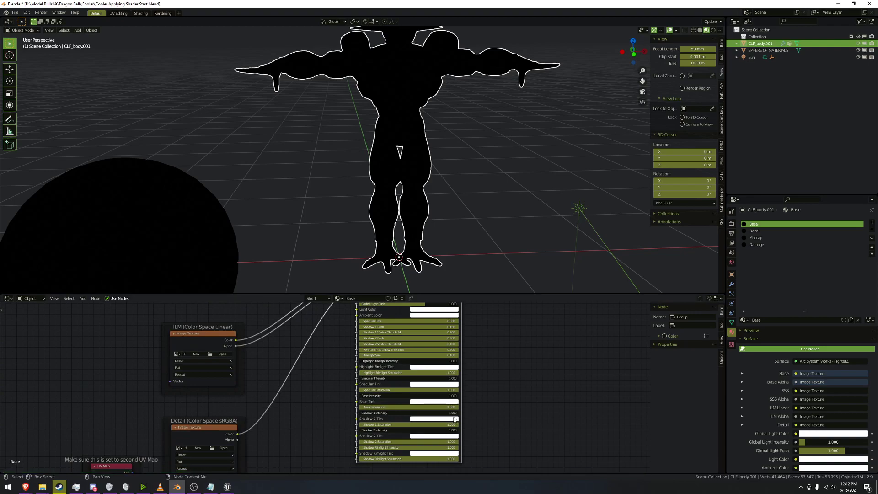
middle_click_drag(392, 379, 384, 390)
middle_click_drag(454, 404, 448, 378)
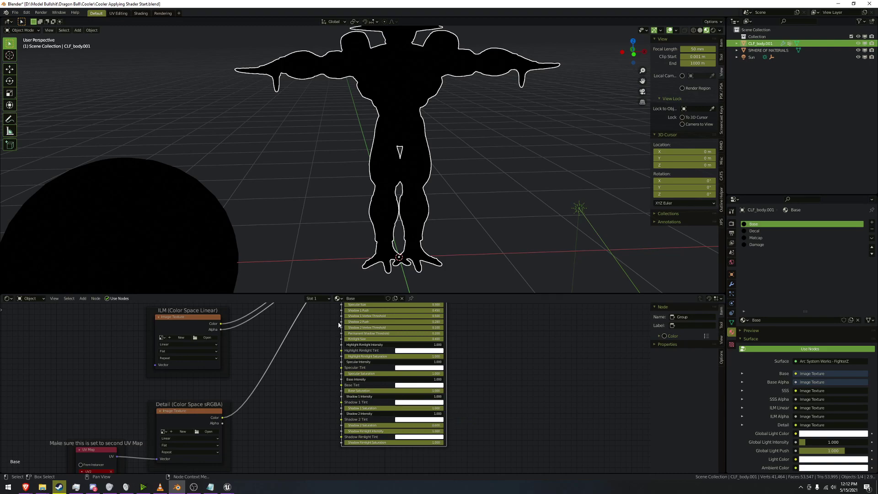
middle_click_drag(435, 349, 429, 425)
scroll(355, 387, "up", 2)
scroll(355, 387, "up", 1)
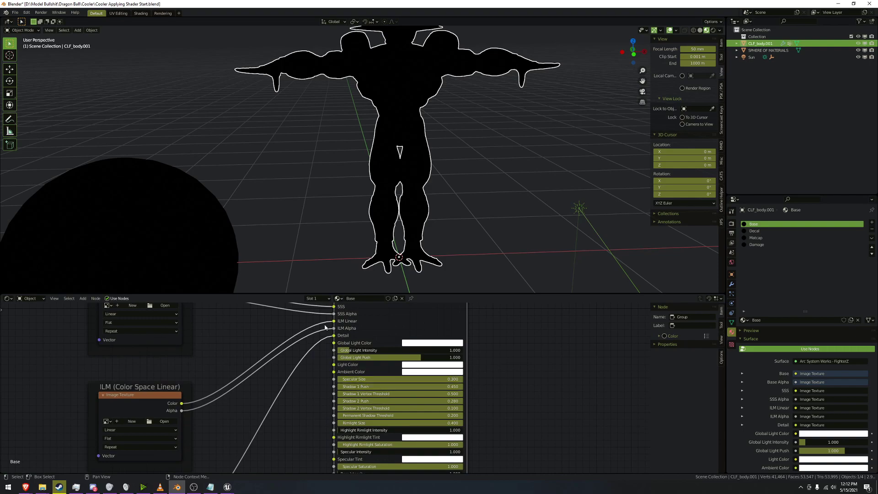
- Load CLF_base.tga from the Cooler Textures folder into the Base material's Base texture node
middle_click_drag(435, 375, 583, 459)
scroll(336, 368, "down", 4)
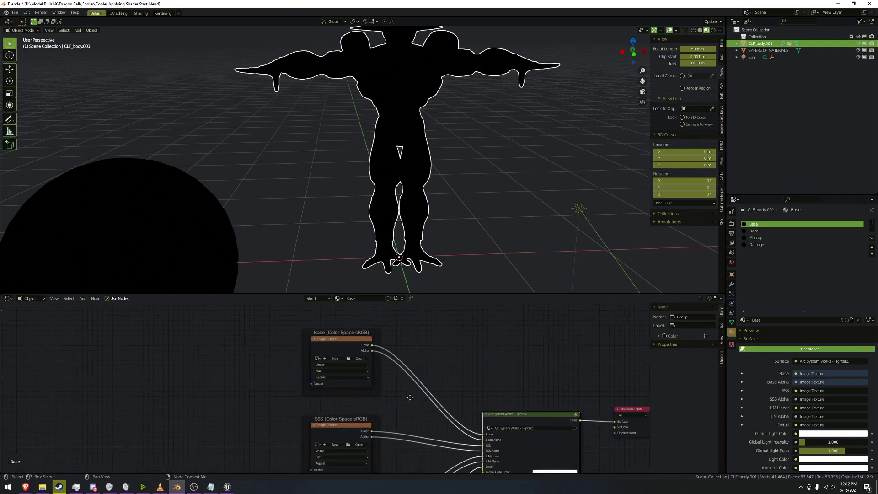
scroll(410, 398, "up", 2)
left_click(374, 353)
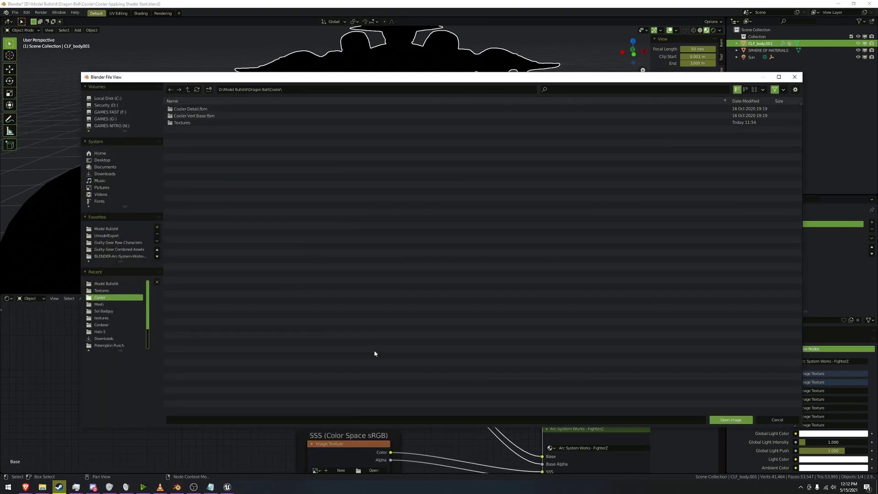
left_click(102, 290)
left_click(212, 109)
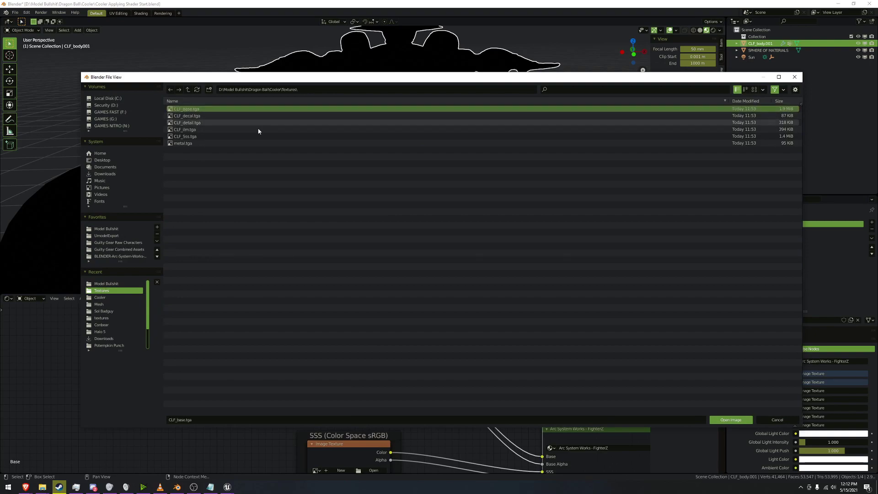
left_click(733, 419)
- Load the CLF SSS texture from the Textures folder into the Base material's SSS texture node
middle_click_drag(419, 395, 387, 310)
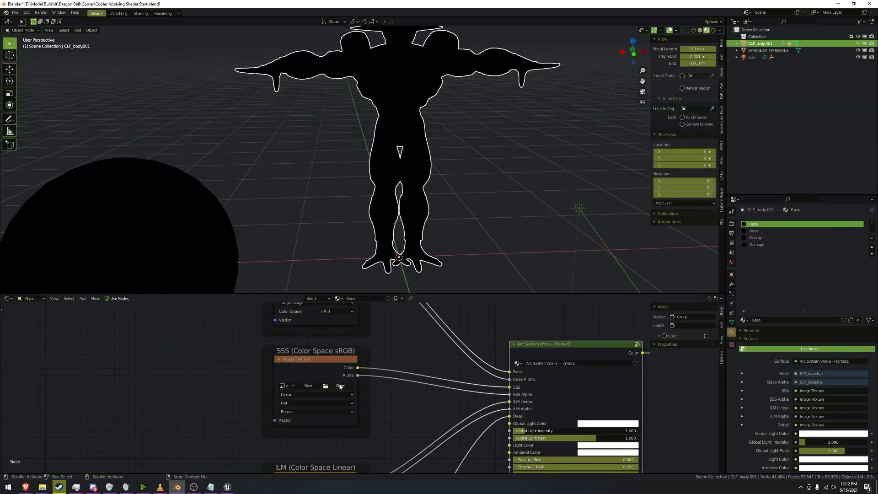
left_click(340, 386)
left_click(101, 283)
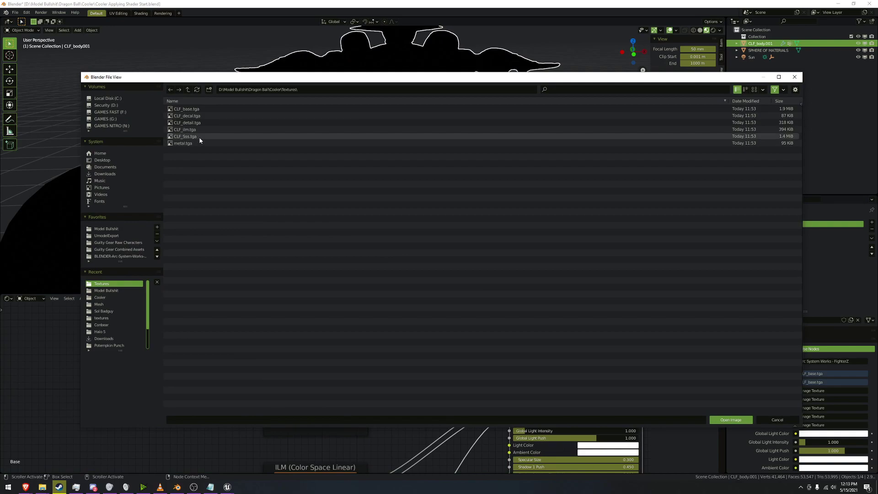
left_click(192, 137)
left_click(726, 423)
- Load CLF_ilm.tga from the Textures folder into the Base material's ILM texture node
middle_click_drag(553, 414, 554, 304)
left_click(336, 391)
left_click(101, 283)
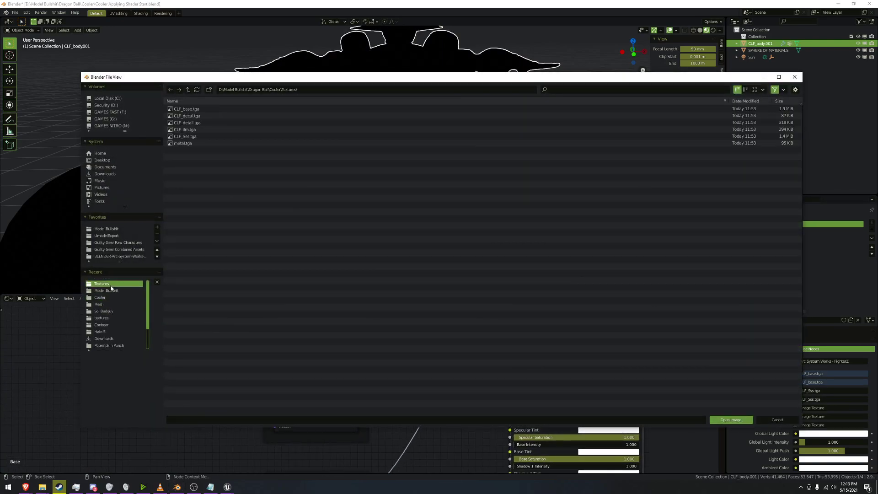
left_click(186, 129)
left_click(727, 419)
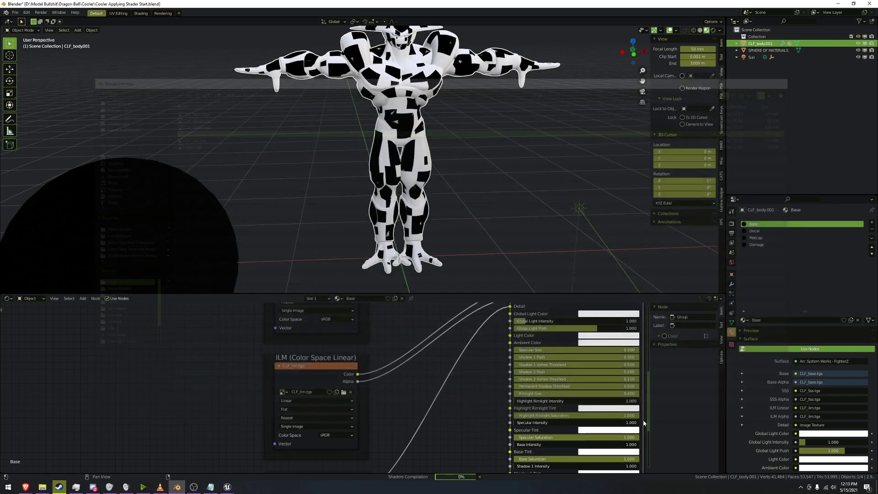
- Load CLF_detail.tga from the Textures folder into the Base material's Detail texture node
scroll(326, 402, "down", 4)
left_click(327, 400)
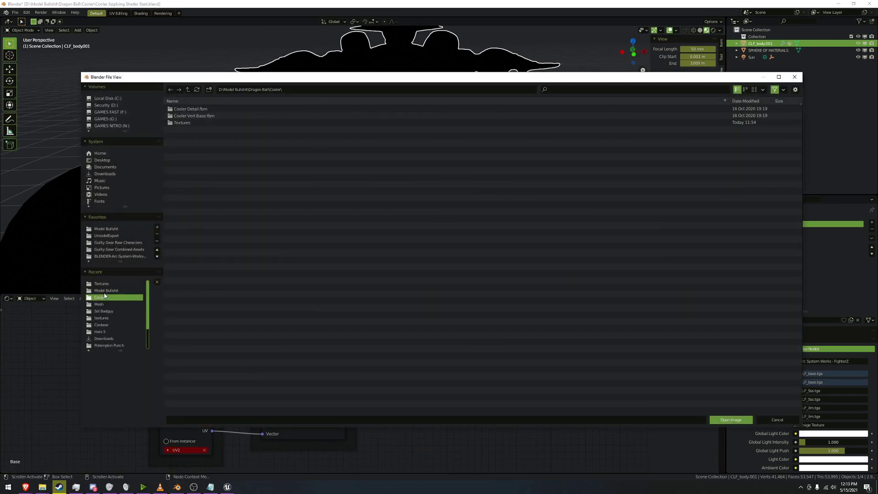
left_click(101, 284)
left_click(187, 123)
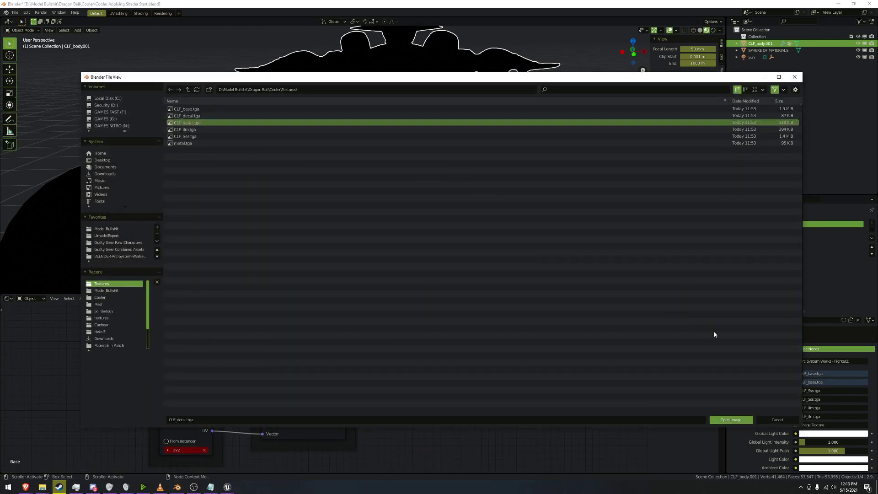
left_click(728, 420)
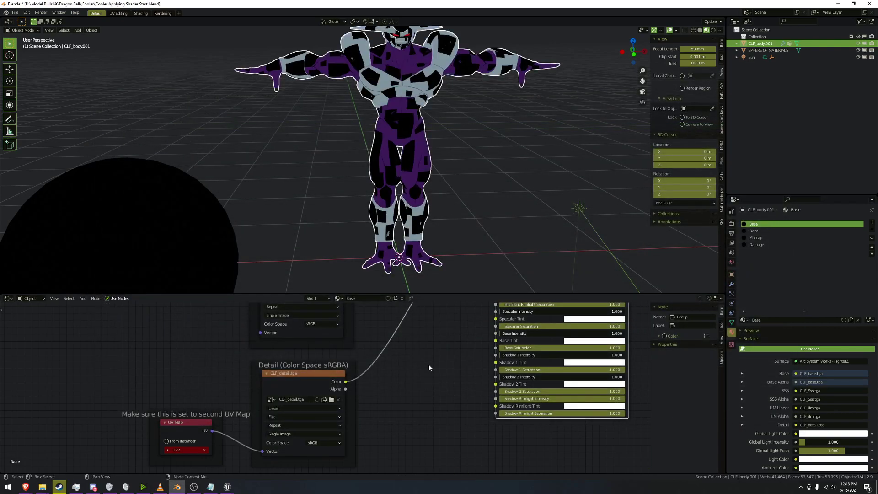
- Set the color space of the ILM texture CLF_ilm.tga to Linear
scroll(406, 214, "up", 4)
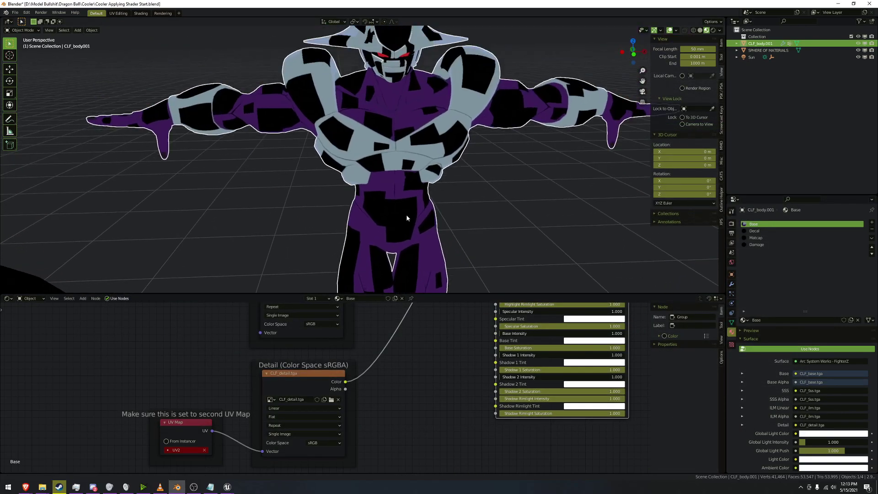
middle_click_drag(406, 214, 396, 245, "shift")
middle_click_drag(406, 321, 403, 414)
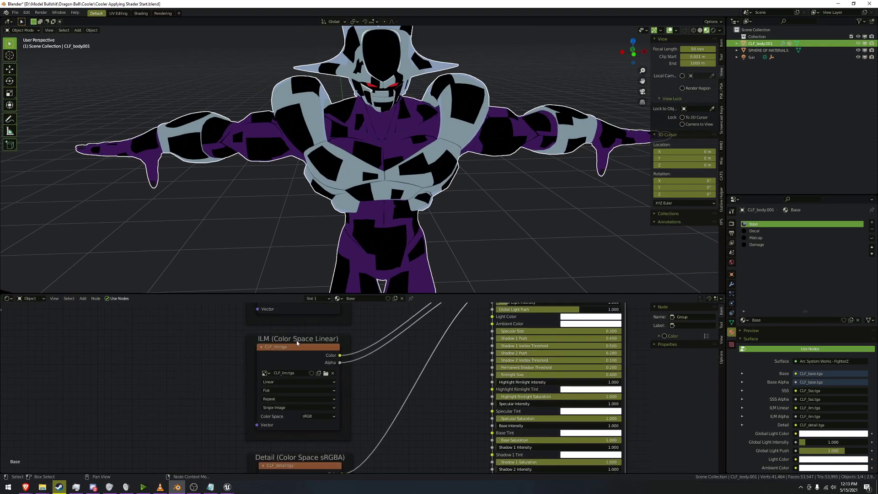
scroll(297, 343, "up", 1)
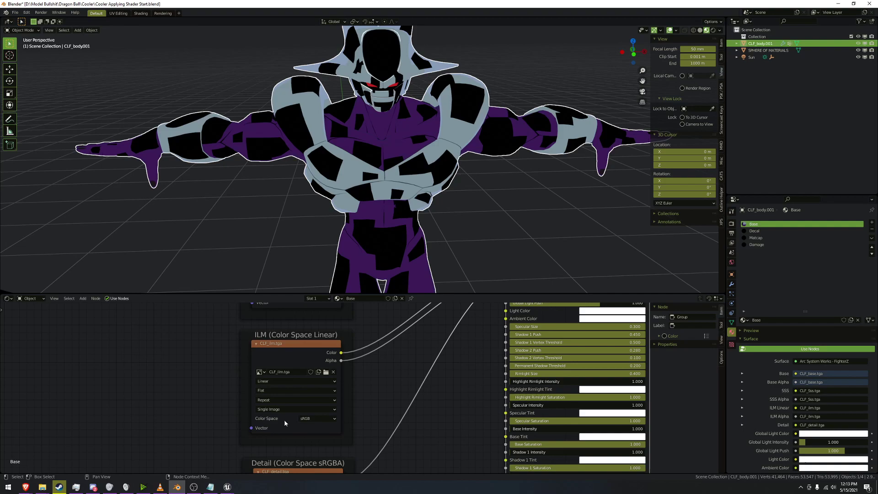
left_click(306, 419)
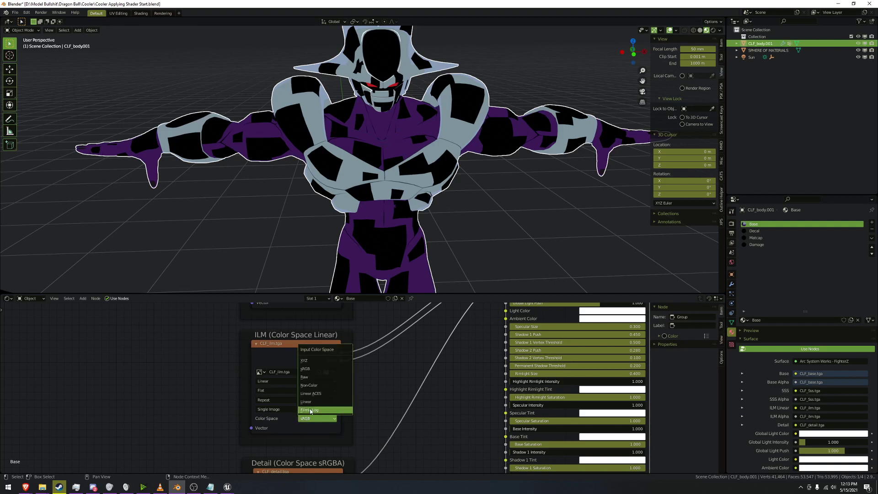
left_click(315, 402)
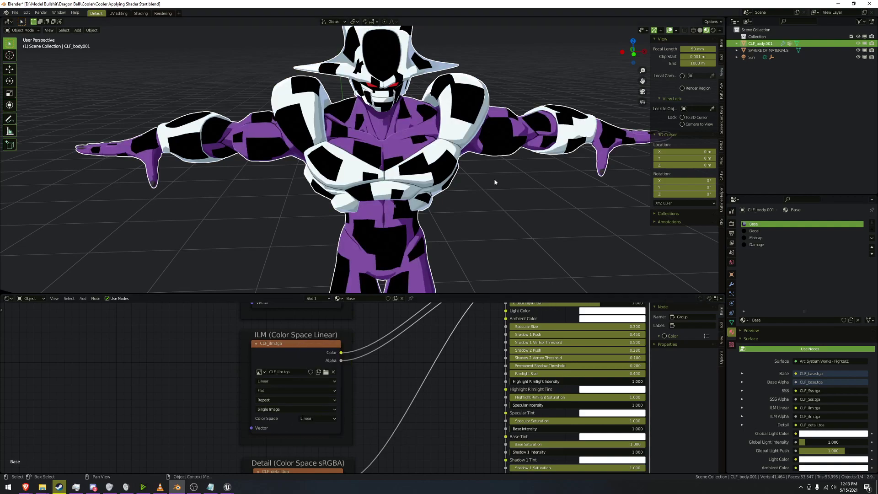
- Set the UV Map node feeding the Detail texture to the second UV map, UVMap.001, after trying UVMap.002
middle_click_drag(514, 198, 515, 159, "shift")
scroll(423, 351, "down", 4)
middle_click_drag(365, 428, 392, 370)
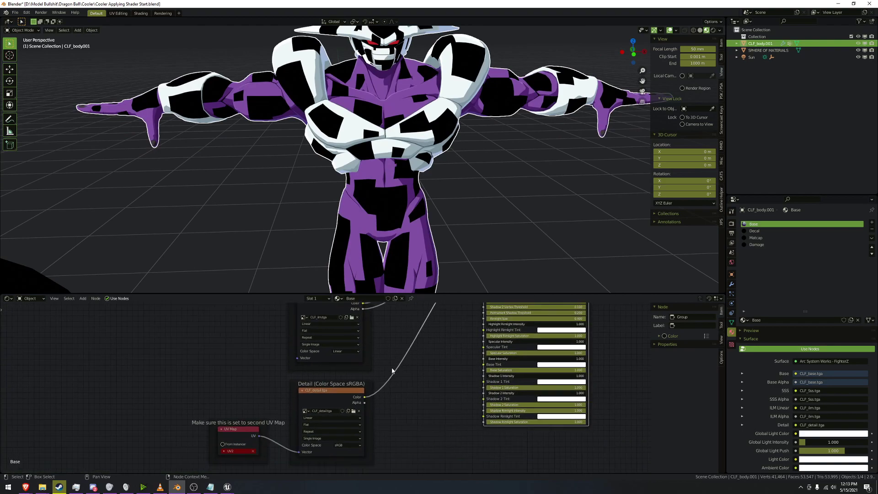
scroll(391, 370, "up", 1)
middle_click_drag(365, 431, 424, 365)
scroll(435, 322, "up", 1)
scroll(288, 375, "up", 1)
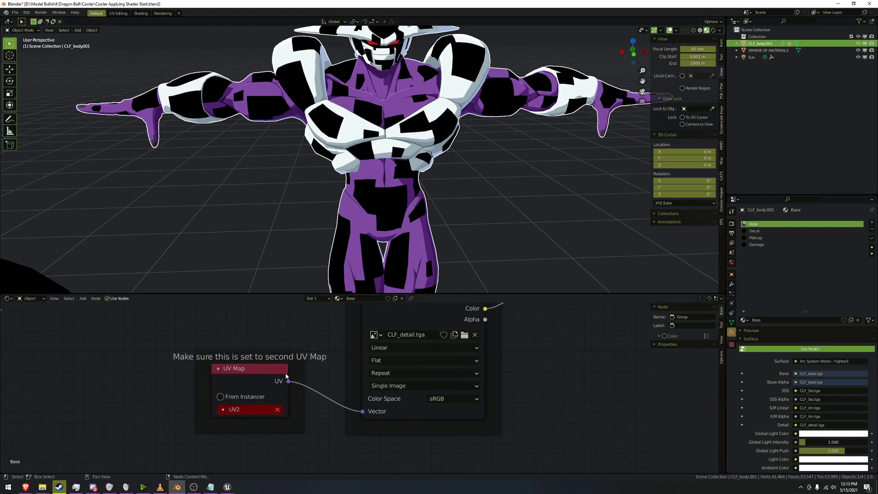
middle_click_drag(276, 417, 334, 408)
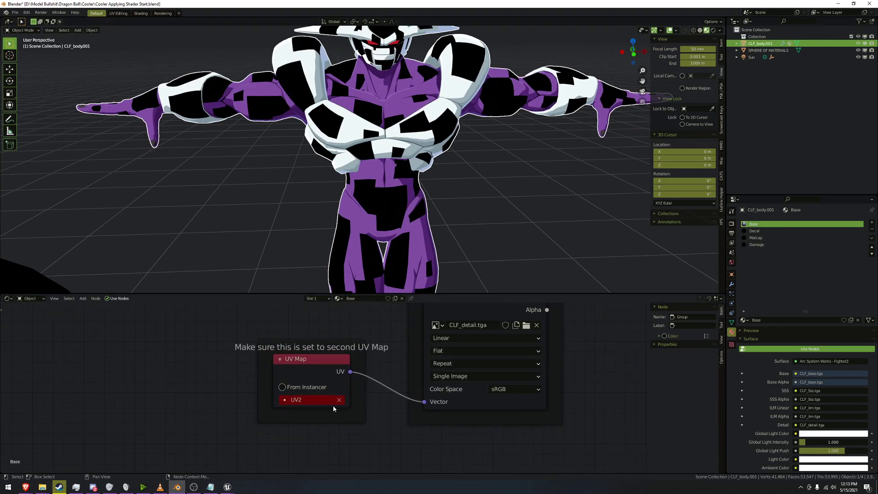
left_click(316, 403)
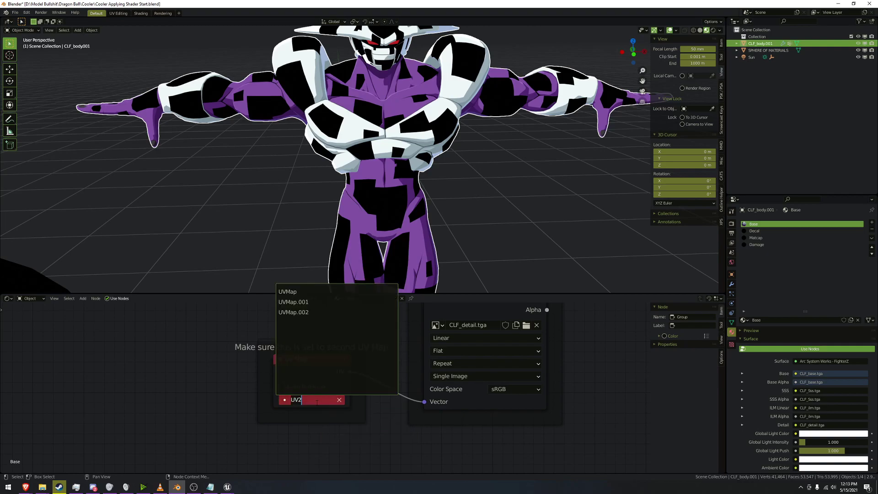
left_click(306, 313)
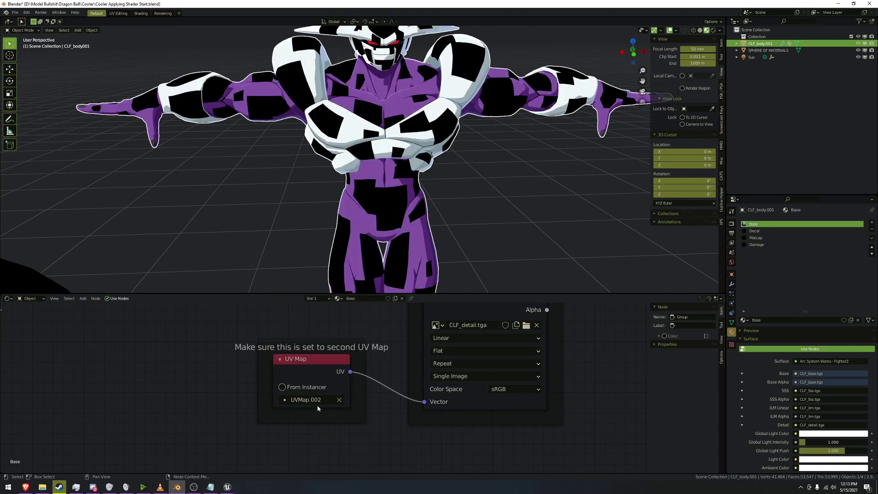
left_click(319, 407)
left_click(308, 302)
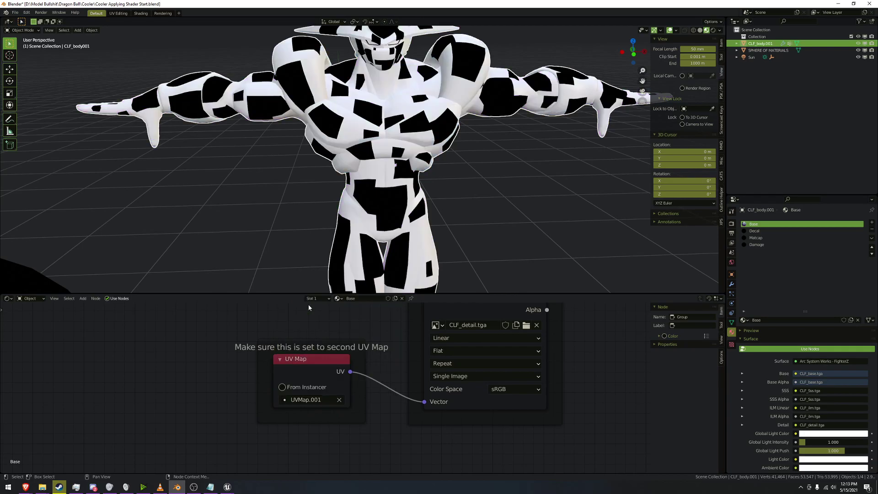
- Inspect the detail lines on the character's torso and review the UV maps available for the Detail texture
scroll(397, 207, "up", 3)
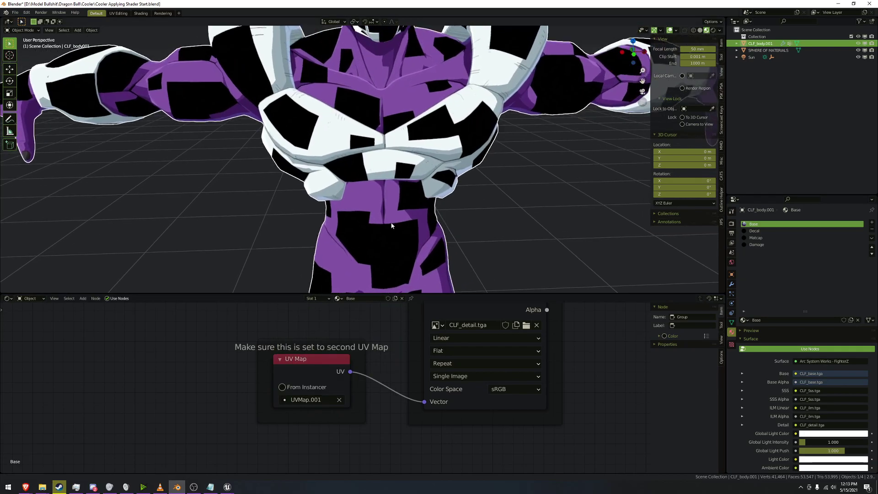
middle_click_drag(392, 225, 316, 210)
left_click(321, 399)
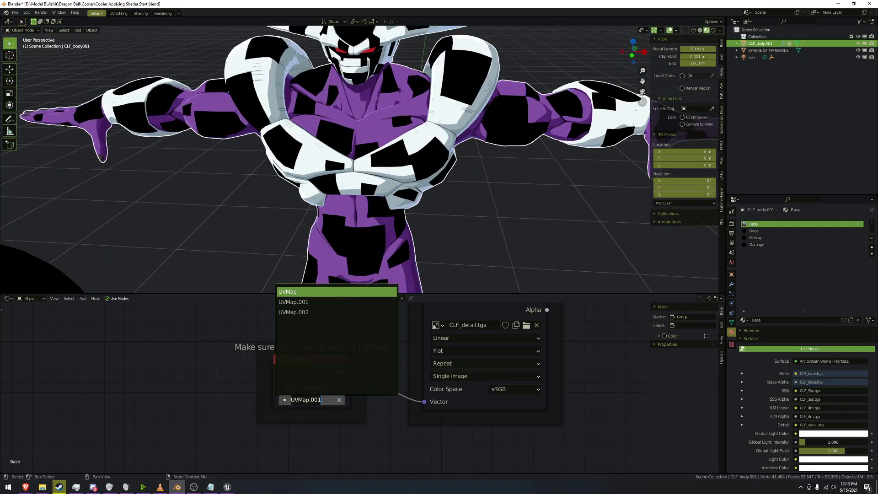
scroll(338, 212, "down", 3)
scroll(339, 211, "up", 2)
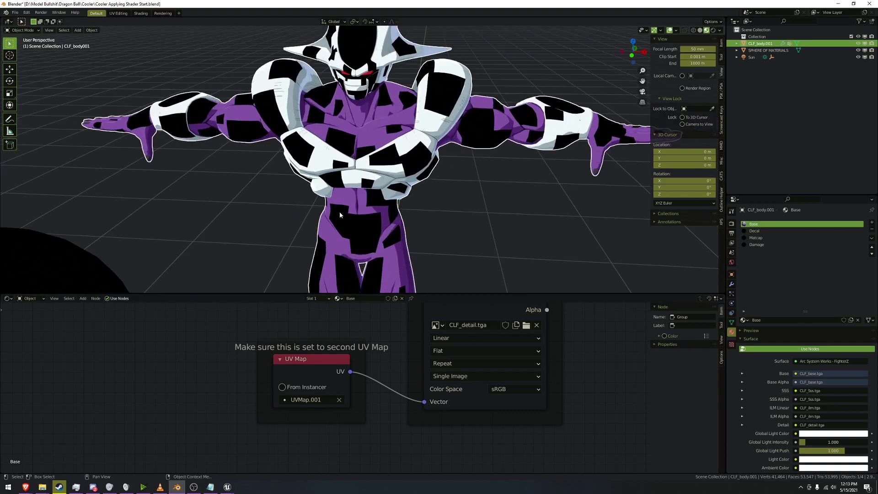
- Load CLF_decal.tga from the Textures folder into the Decal material's image texture node
left_click(779, 231)
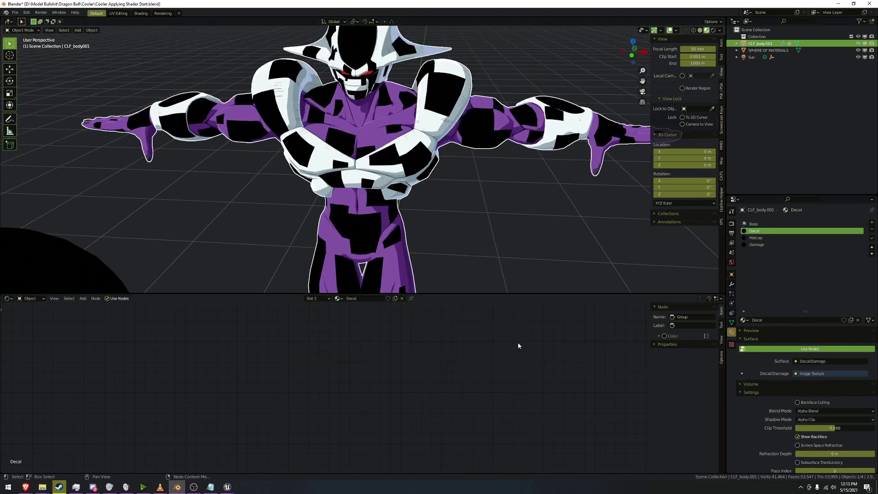
scroll(476, 333, "down", 8)
middle_click_drag(446, 386, 448, 425)
scroll(526, 382, "up", 4)
scroll(390, 390, "up", 10)
middle_click_drag(525, 383, 319, 378)
left_click(318, 376)
left_click(109, 284)
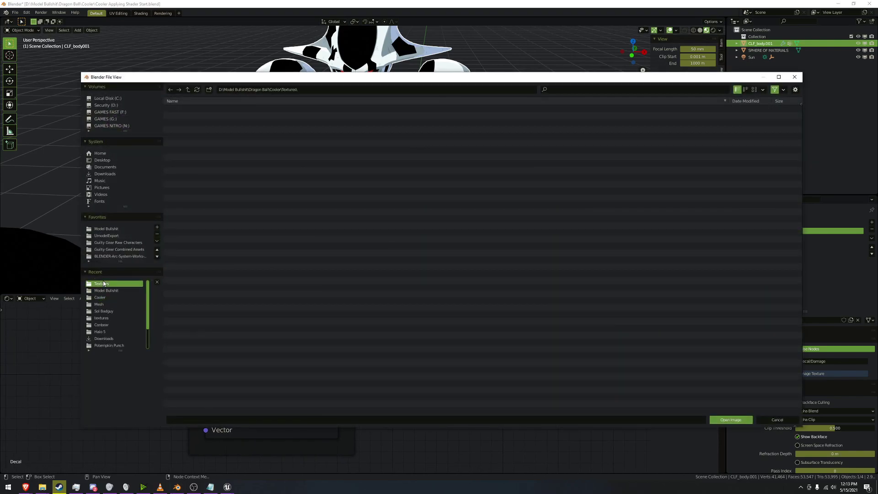
left_click(211, 115)
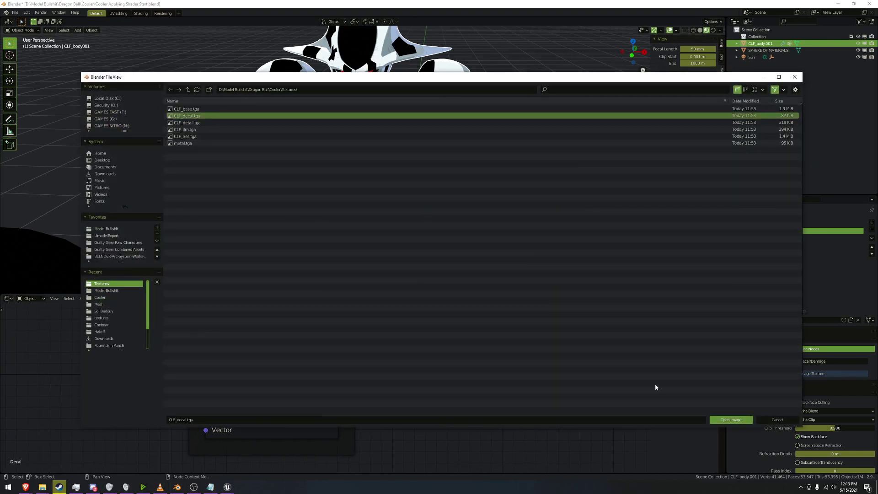
left_click(730, 420)
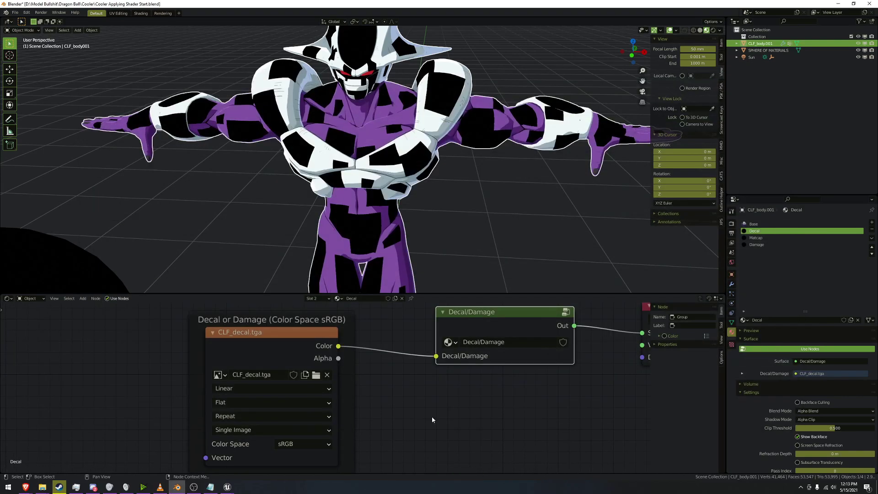
- Load CLF_base.tga from the Textures folder into the Matcap material's Base texture node
left_click(754, 238)
scroll(385, 402, "down", 6)
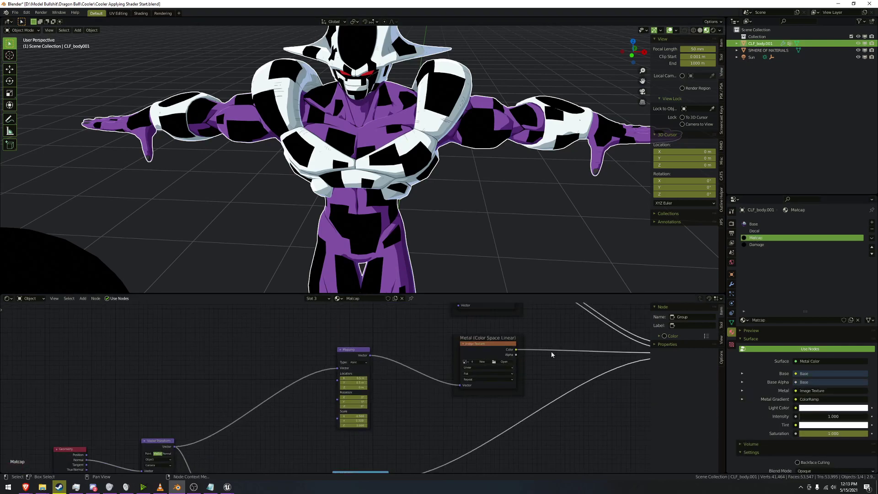
middle_click_drag(551, 351, 425, 437)
scroll(432, 373, "up", 5)
left_click(403, 361)
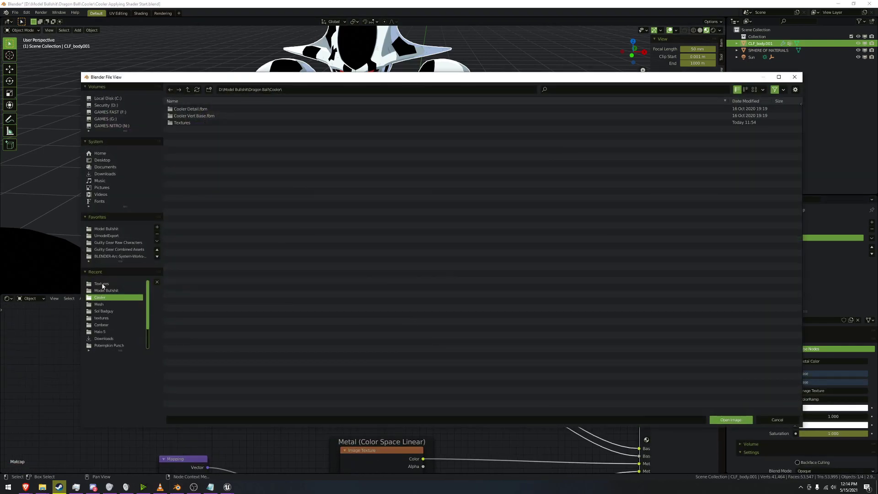
left_click(102, 284)
left_click(184, 108)
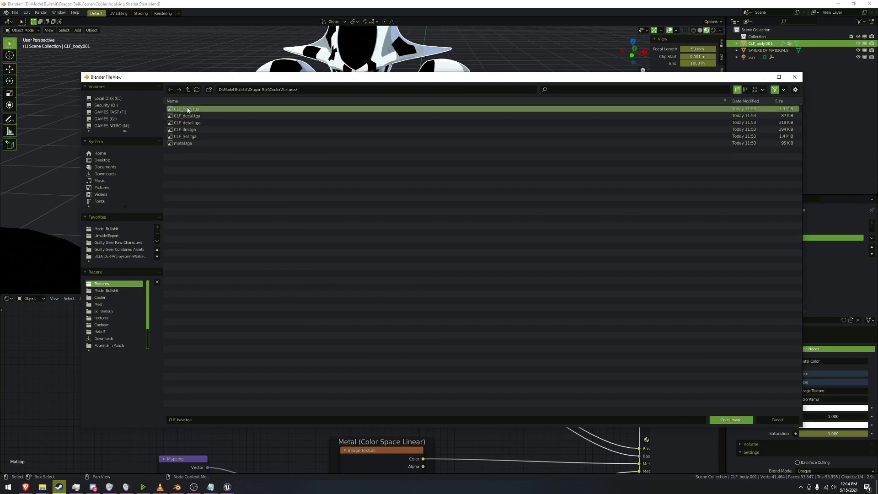
left_click(729, 420)
middle_click_drag(481, 455, 438, 391)
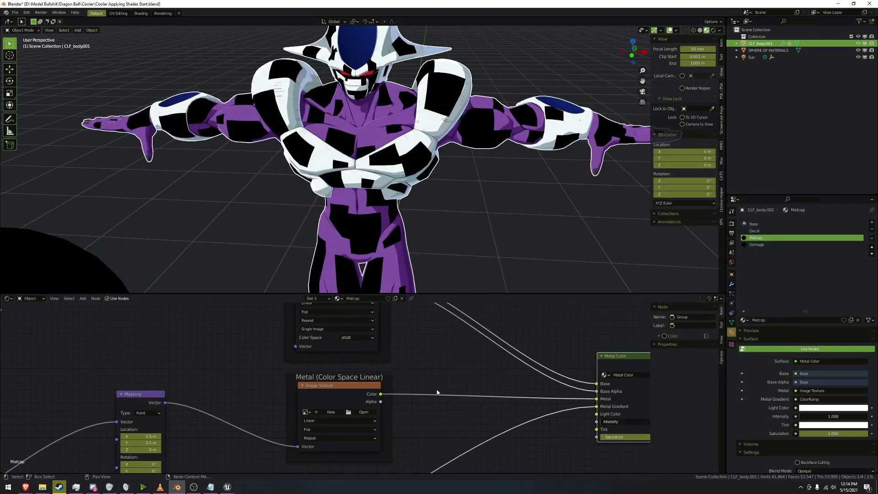
- Load metal.tga from the Textures folder into the Matcap material's Metal texture node and set its color space to Linear
left_click(359, 411)
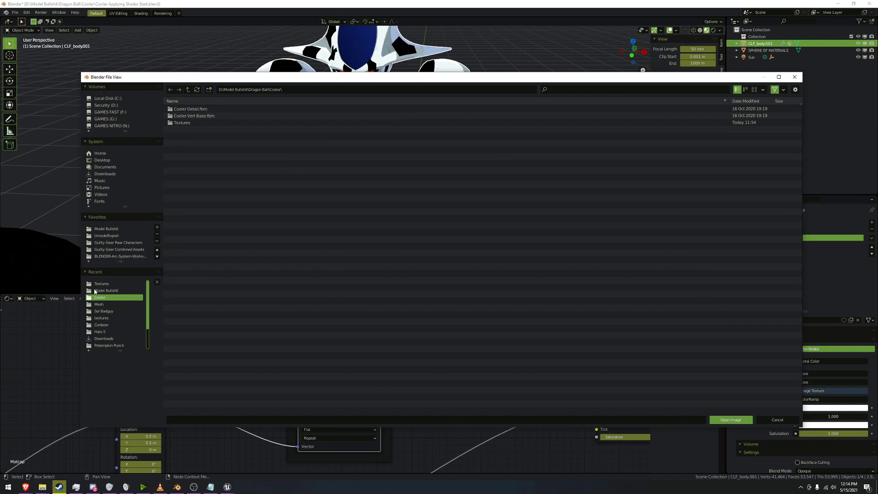
left_click(196, 142)
left_click(731, 419)
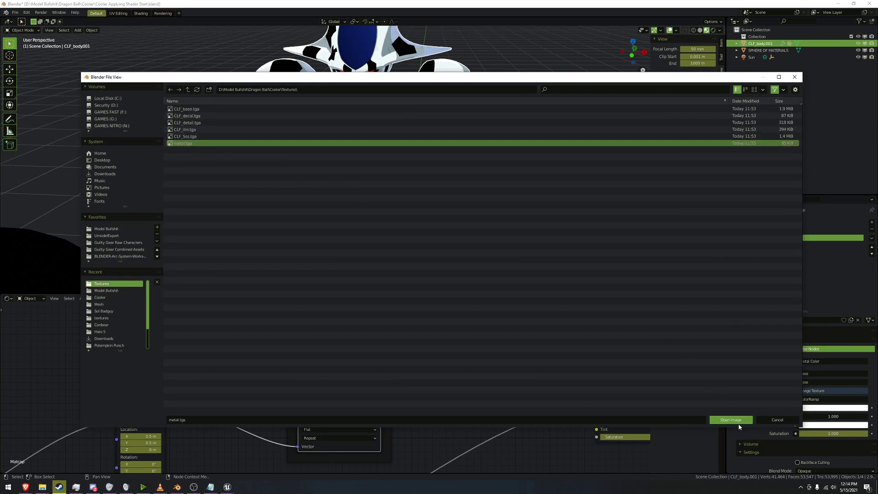
middle_click_drag(329, 376, 308, 337)
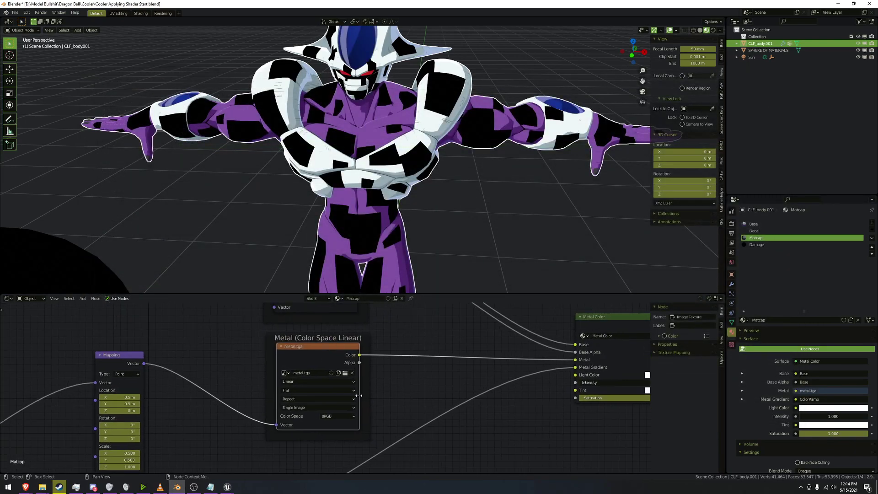
left_click(338, 416)
left_click(338, 401)
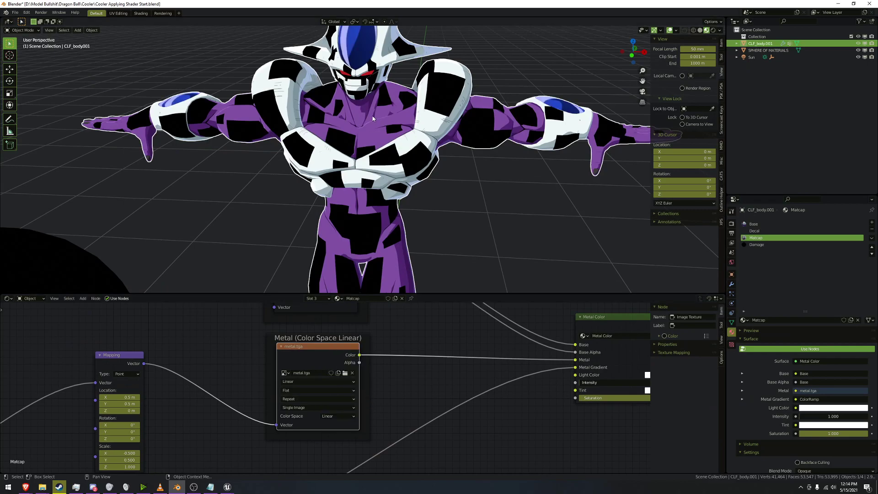
- Examine the metallic shading on the blue gem of the character's head up close
scroll(372, 116, "down", 3)
scroll(372, 116, "up", 3)
middle_click_drag(372, 115, 375, 173, "shift")
scroll(375, 173, "up", 3)
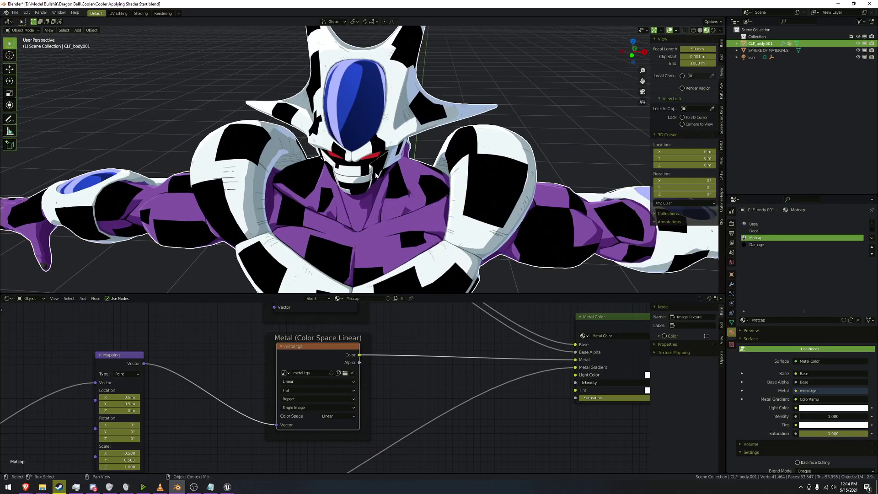
scroll(376, 175, "down", 3)
scroll(413, 159, "up", 5)
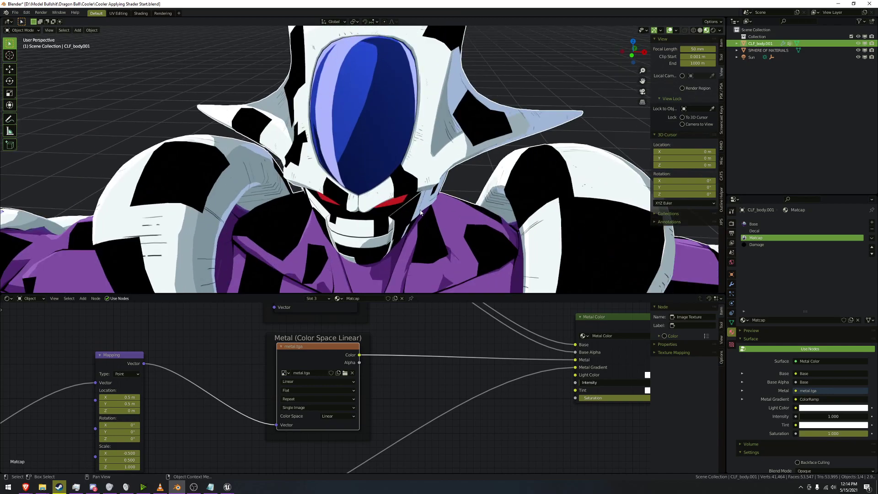
middle_click_drag(420, 212, 445, 183)
scroll(445, 183, "up", 2)
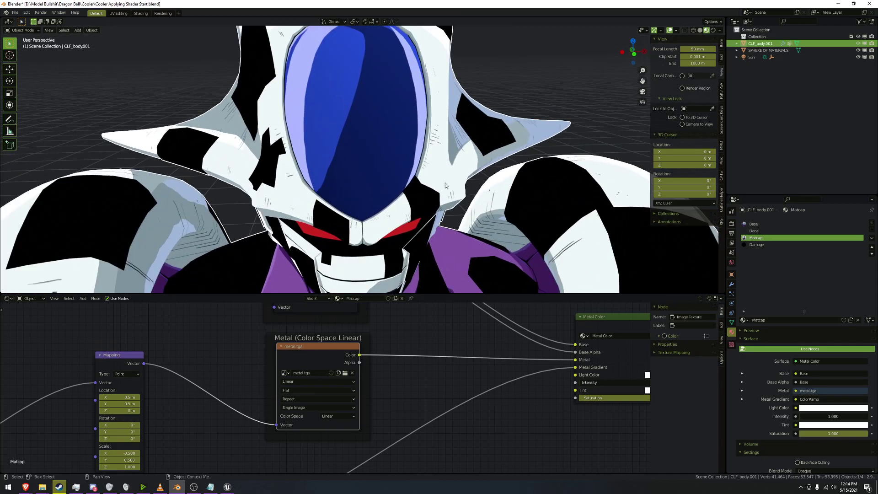
middle_click_drag(433, 154, 414, 176, "shift")
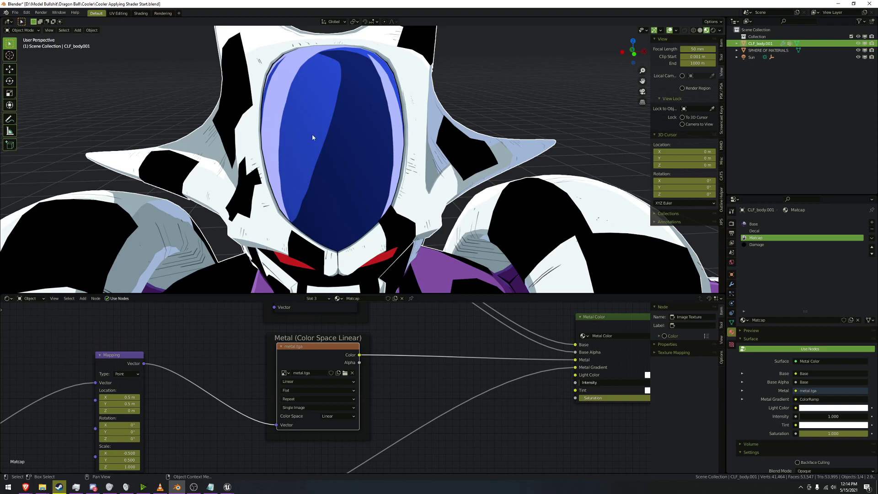
- Try a different Z rotation on the Mapping node feeding the Gradient Texture in the Matcap material, and undo the change
middle_click_drag(239, 382, 306, 368)
middle_click_drag(236, 414, 322, 405)
scroll(271, 392, "up", 1)
scroll(322, 403, "down", 6)
middle_click_drag(174, 469, 327, 394)
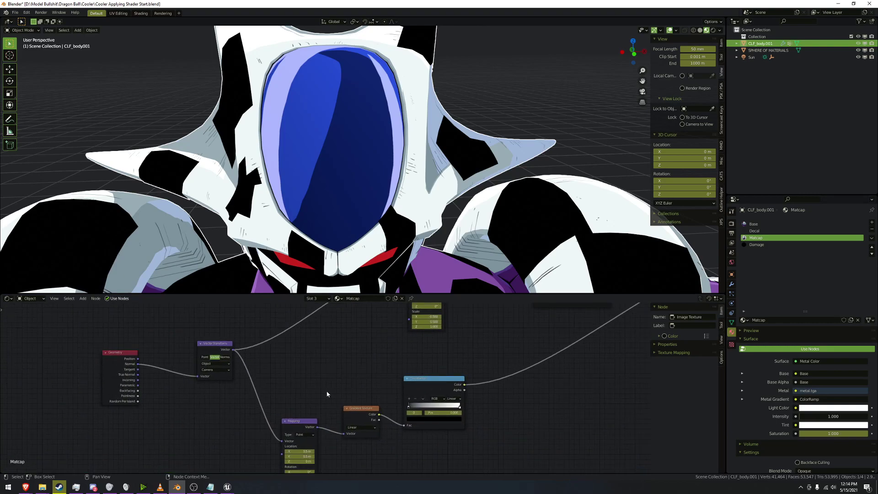
middle_click_drag(321, 464, 327, 403)
scroll(326, 408, "up", 4)
scroll(313, 410, "up", 3)
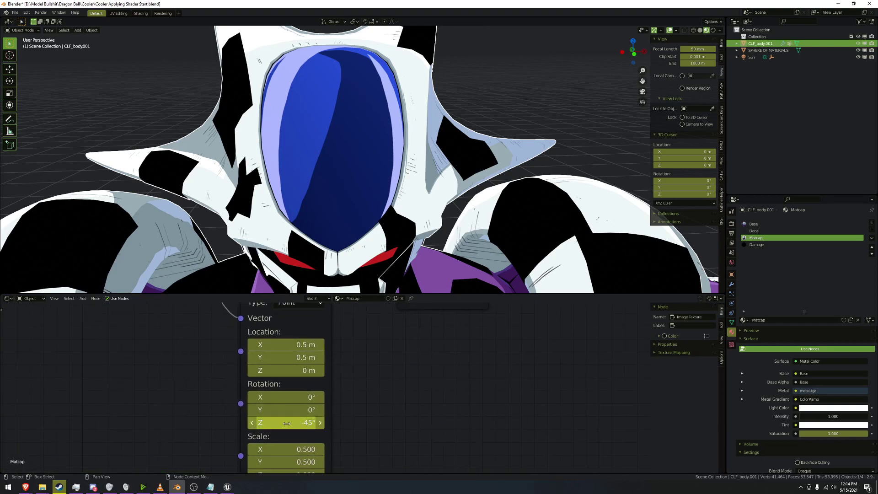
mouse_move(284, 425)
left_mouse_down()
mouse_move(347, 425)
mouse_move(258, 425)
mouse_move(354, 425)
mouse_move(257, 424)
mouse_move(311, 425)
mouse_move(294, 425)
left_mouse_up()
key("ctrl+z")
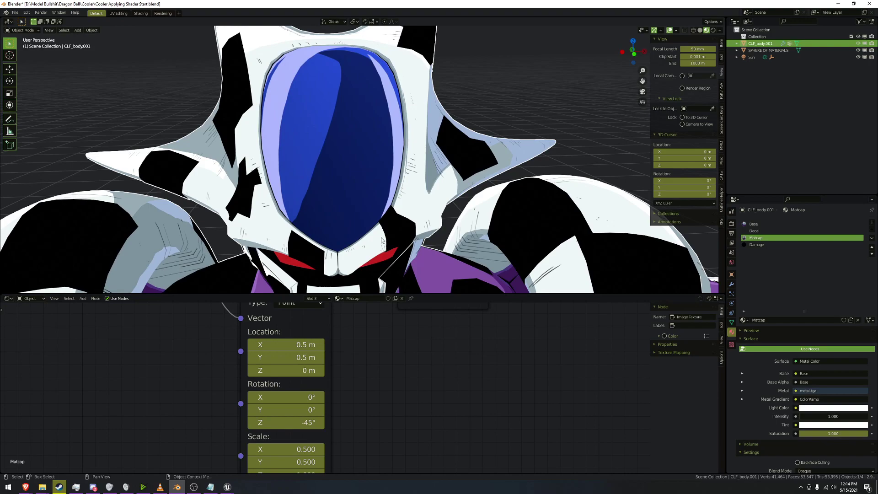
- Open the Damage material and frame all of its nodes
scroll(402, 220, "down", 5)
scroll(410, 208, "up", 3)
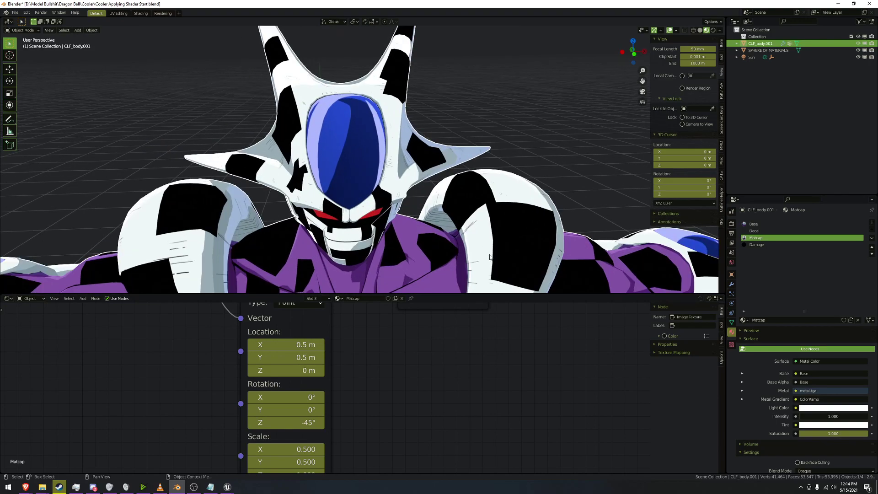
scroll(530, 320, "down", 5)
middle_click_drag(483, 348, 329, 433)
middle_click_drag(472, 330, 391, 400)
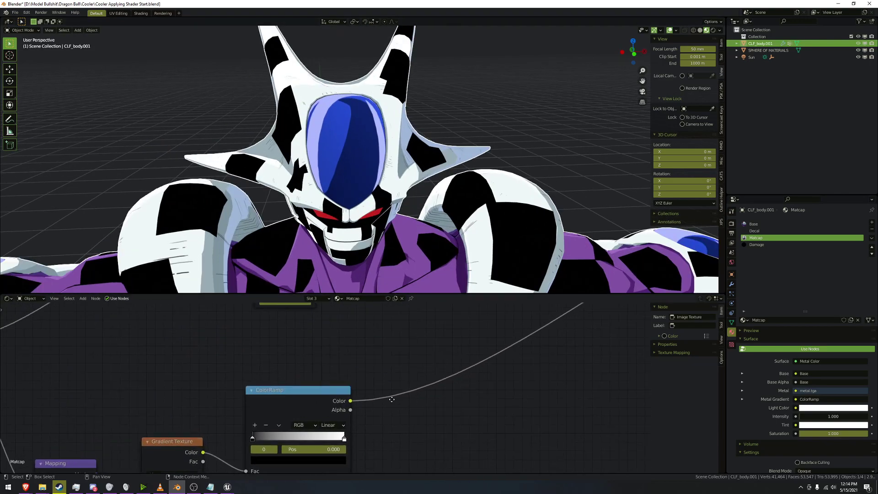
scroll(462, 348, "down", 6)
middle_click_drag(469, 343, 347, 465)
middle_click_drag(401, 398, 295, 421)
left_click(767, 246)
key("Home")
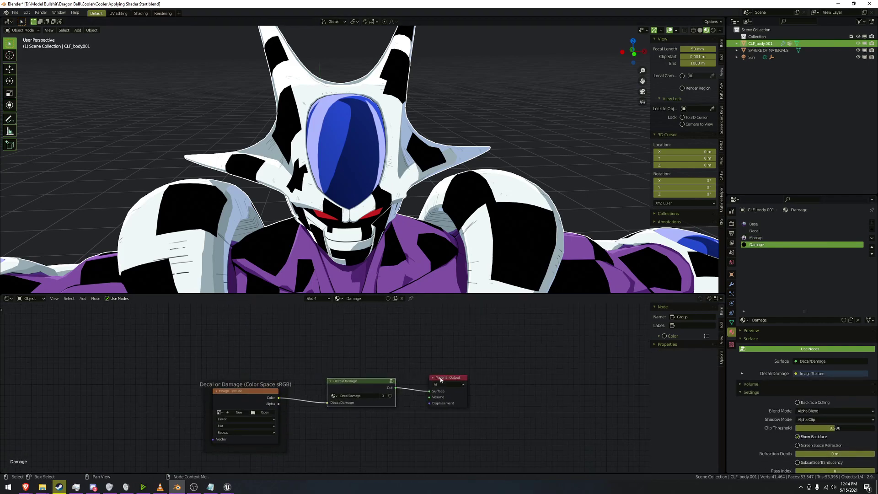
scroll(386, 135, "down", 2)
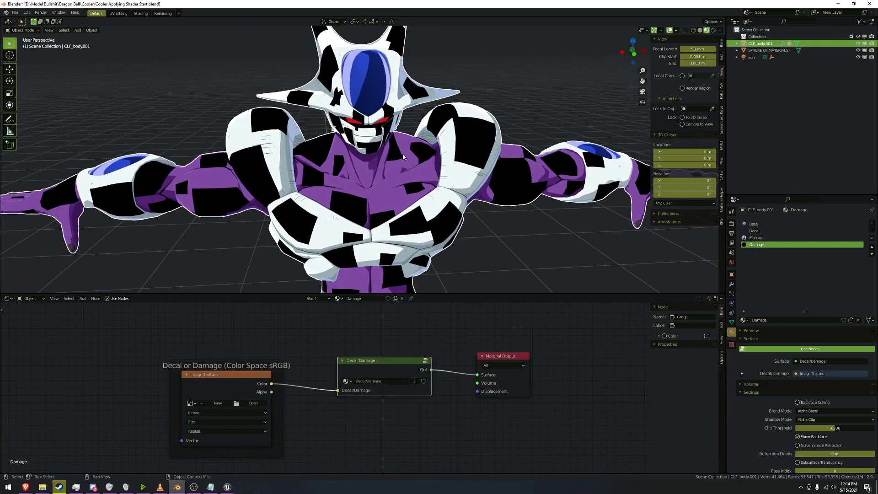
left_click(16, 13)
left_click(251, 403)
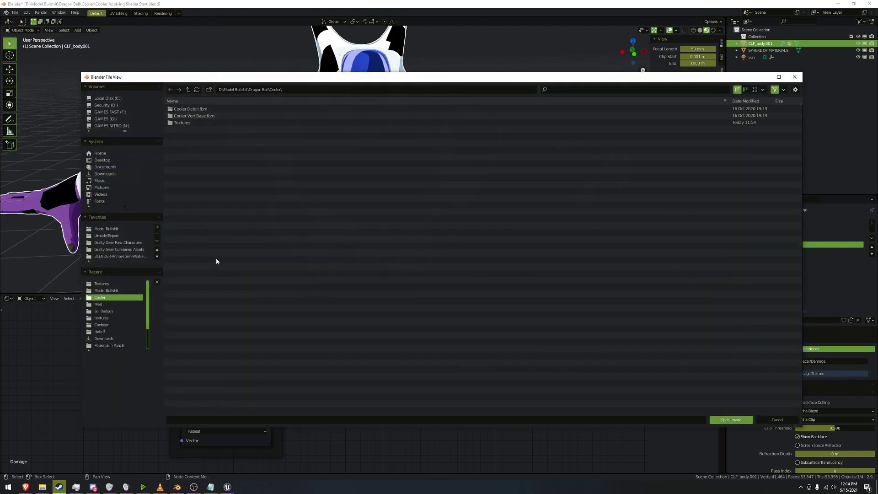
left_click(112, 283)
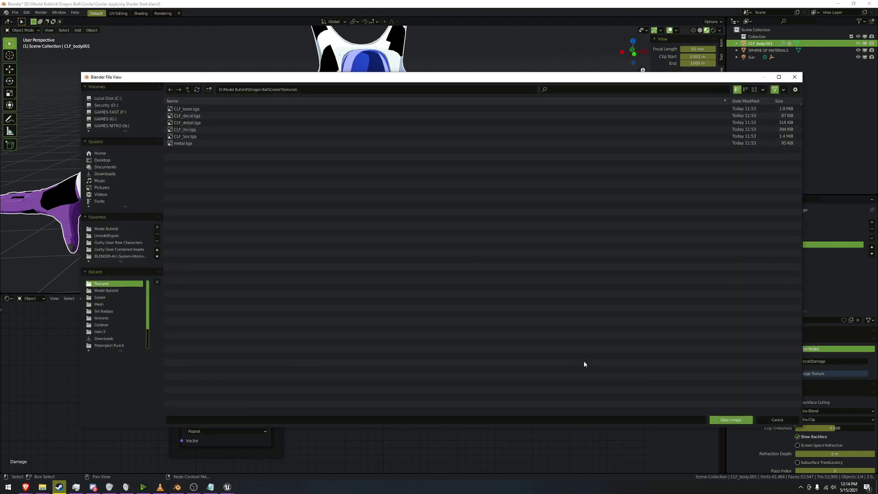
left_click(781, 418)
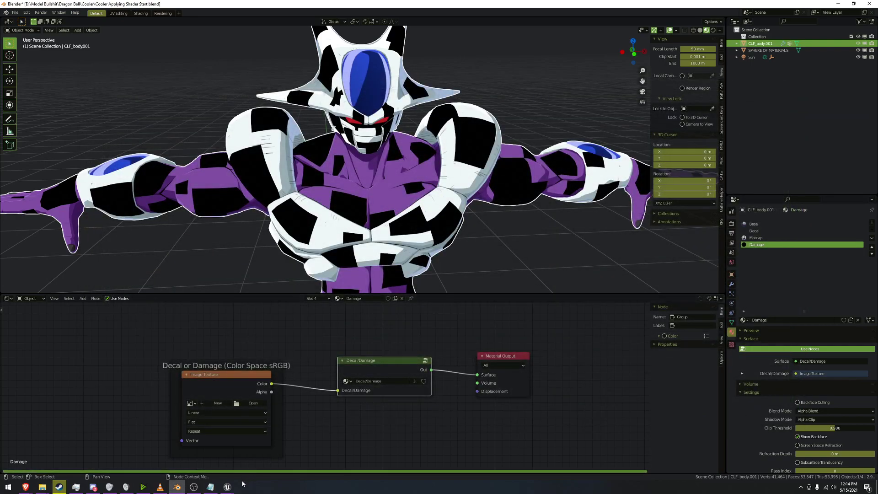
- Switch to UE Viewer, locate CMN_damaged_decal.uasset in CMN/Common/Effect/Mesh/damaged_decal/Material, and return to Blender
left_click(228, 487)
scroll(267, 281, "up", 2)
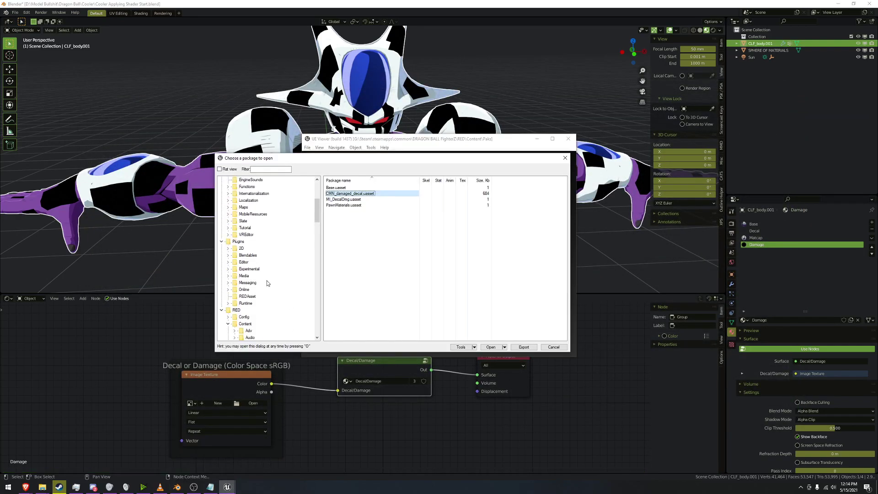
scroll(266, 281, "down", 7)
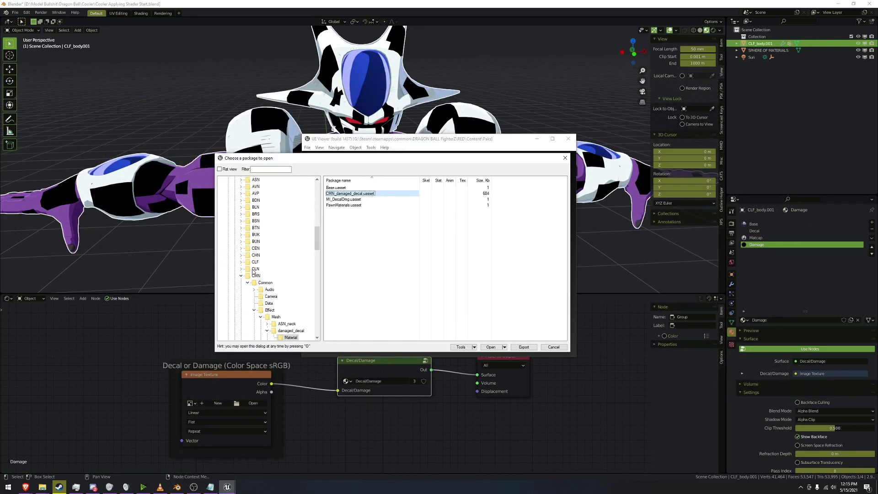
scroll(253, 277, "down", 2)
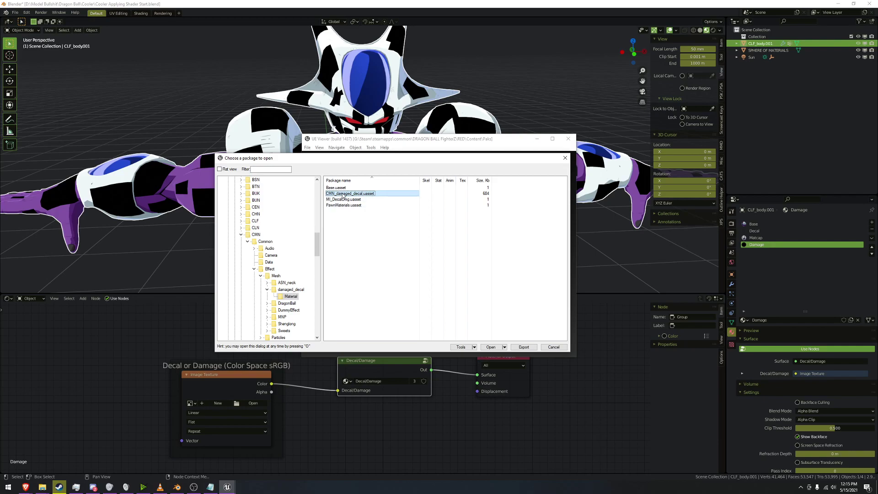
left_click_drag(392, 160, 455, 217)
left_click(458, 139)
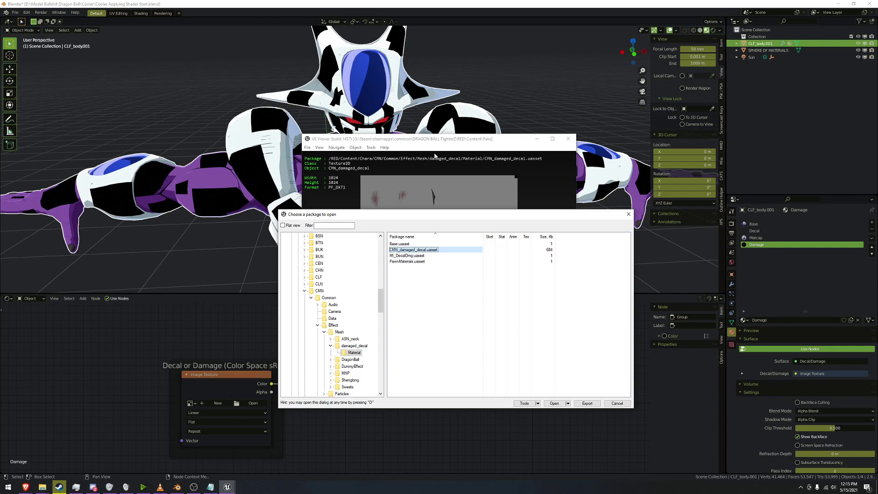
left_click(435, 4)
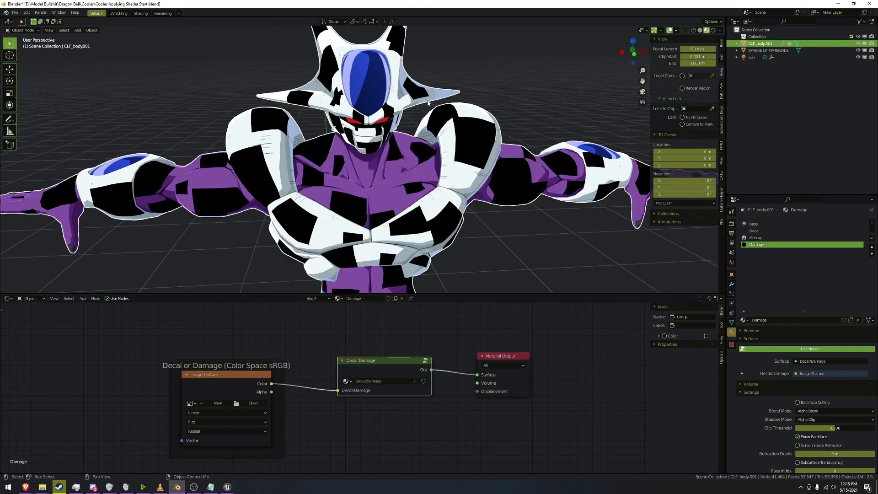
- Start loading an image for the Damage material, view the CMN_damaged_decal.uasset texture in UE Viewer, and return to Blender
left_click(252, 405)
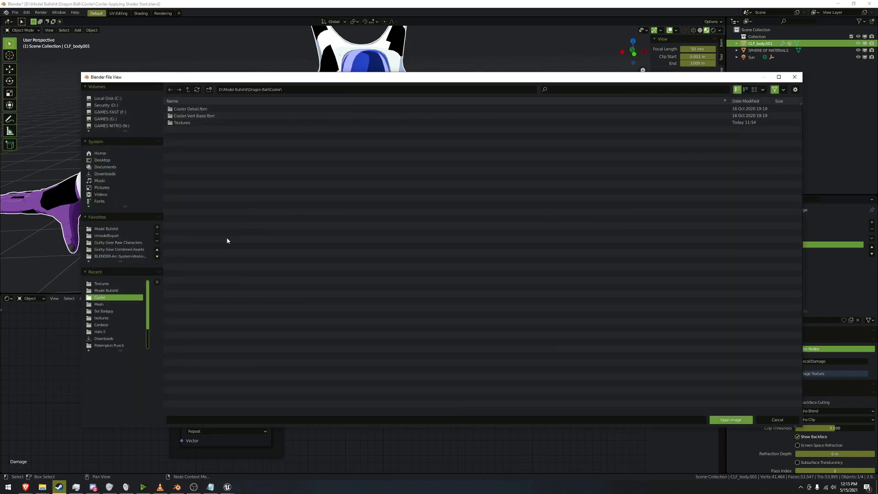
left_click(227, 486)
left_click(273, 456)
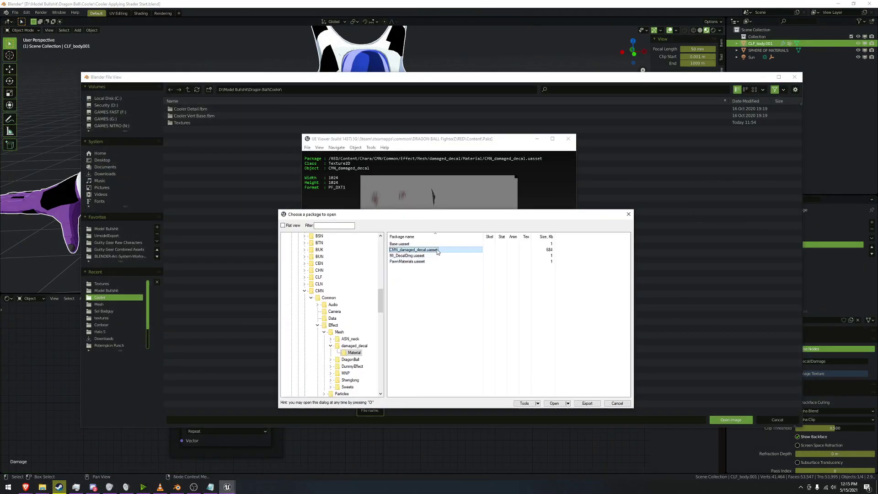
double_click(416, 249)
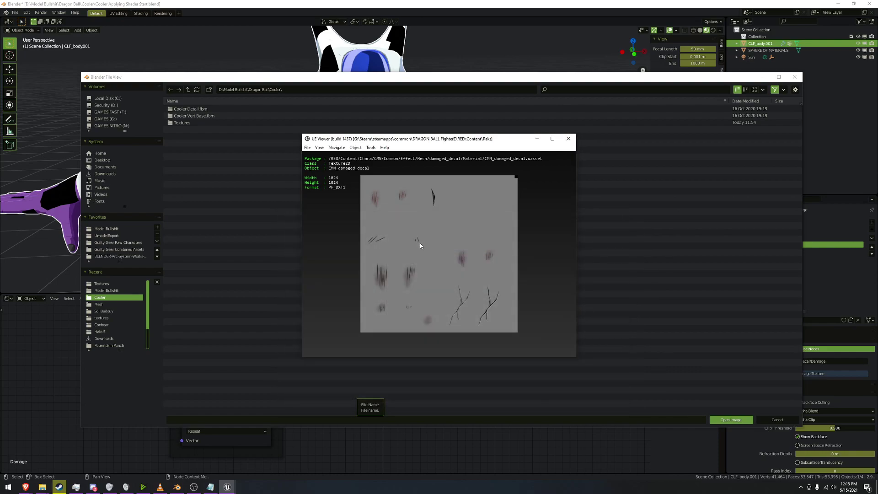
left_click(42, 487)
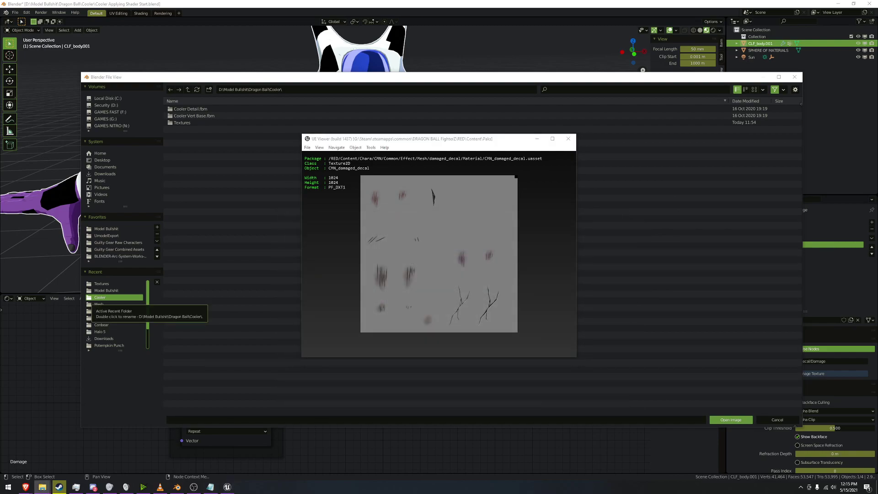
left_click(415, 19)
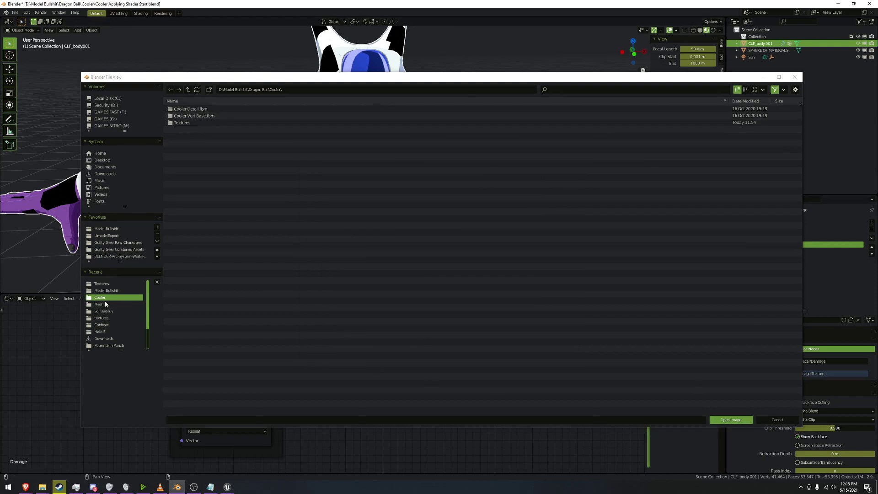
- Load CMN_damaged_decal.tga from UmodelExport's Chara/CMN/Common/Effect/Mesh/damaged_decal/Material folder into the Damage material's image texture node
left_click(110, 236)
double_click(195, 131)
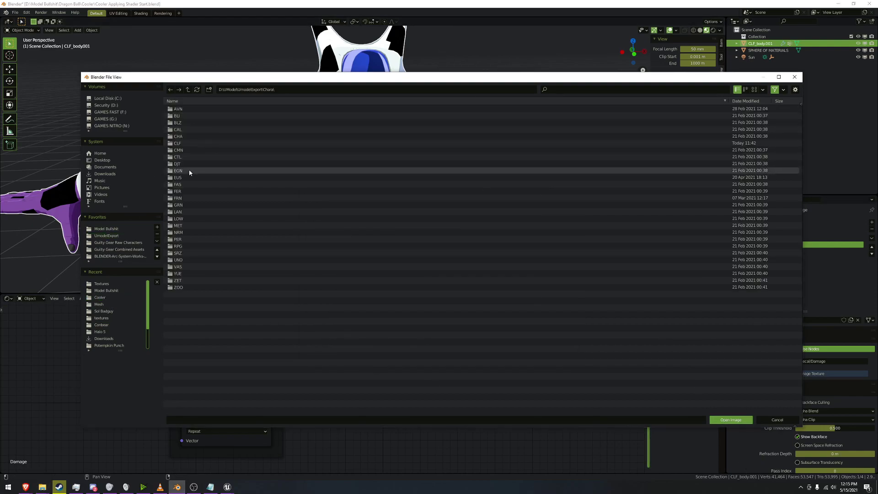
double_click(196, 150)
double_click(191, 109)
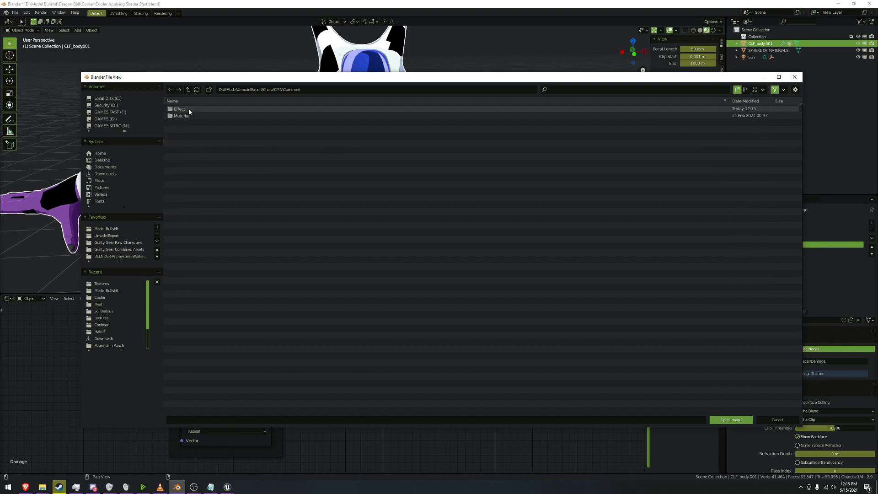
double_click(197, 109)
double_click(197, 109)
double_click(196, 109)
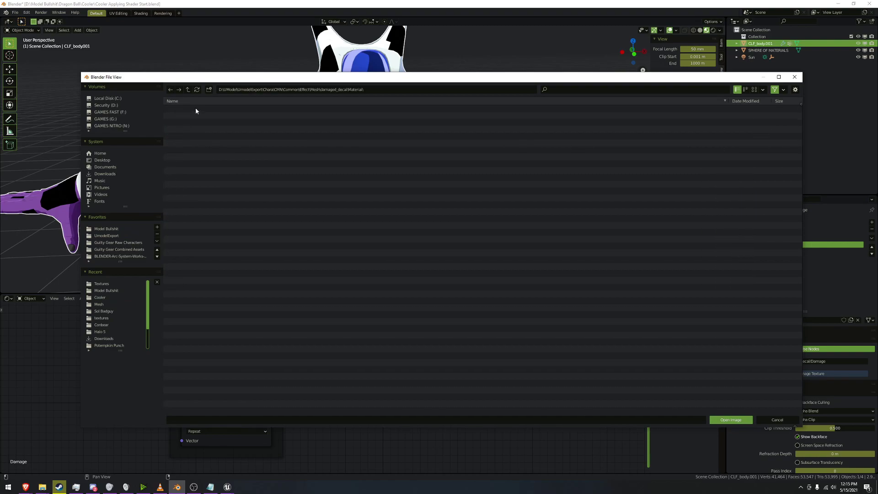
left_click(203, 110)
left_click(727, 420)
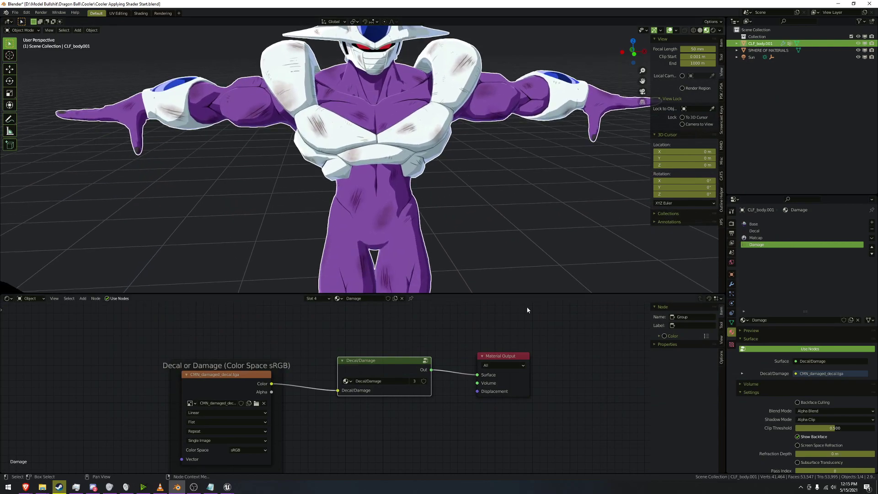
- Enlarge the 3D viewport and inspect the damage marks across the character's body
left_click_drag(524, 294, 521, 366)
middle_click_drag(422, 235, 426, 276, "shift")
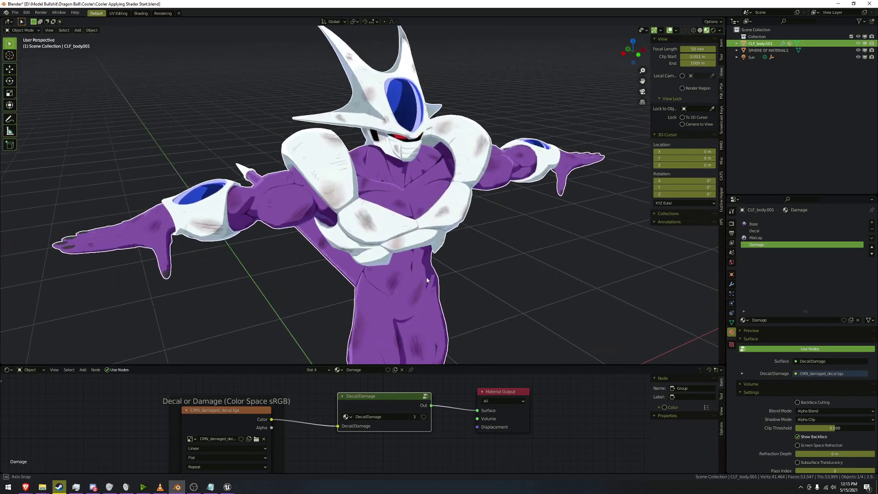
middle_click_drag(437, 223, 387, 169, "shift")
scroll(382, 214, "down", 2)
- Separate the faces assigned to the Damage material into their own object and hide that object
key("ctrl+Tab")
left_click(425, 192)
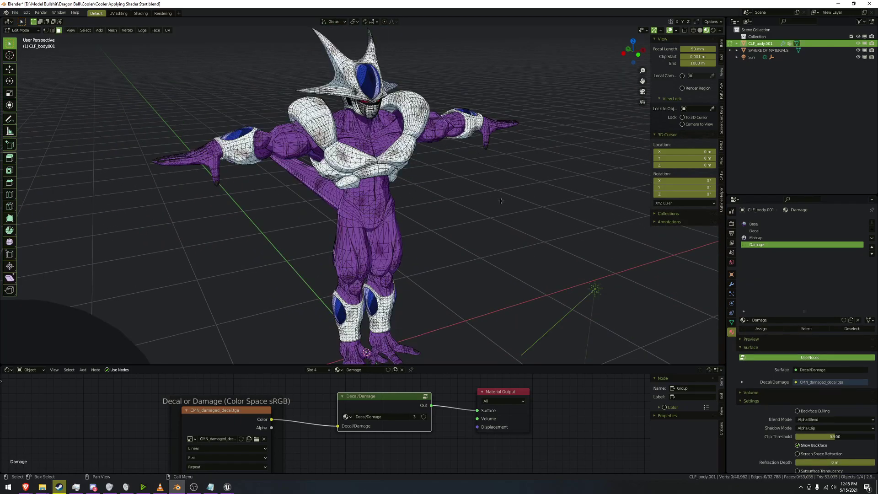
left_click(814, 329)
key("p")
left_click(469, 179)
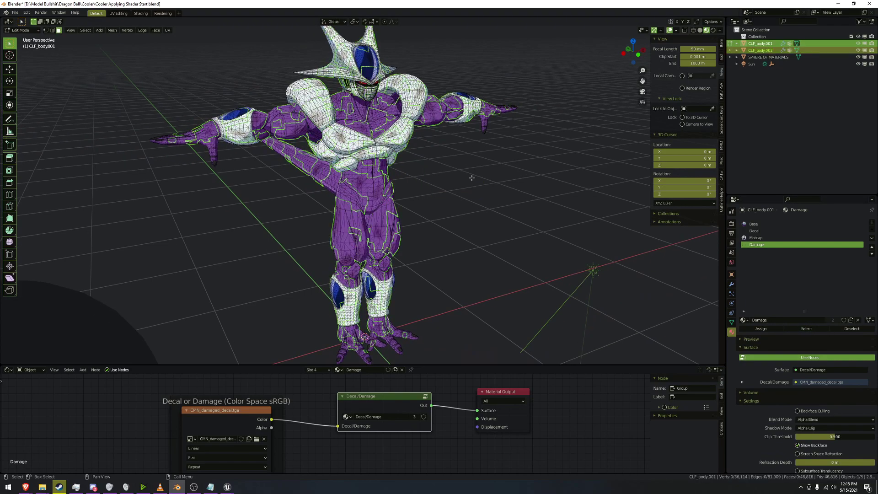
key("Tab")
left_click(857, 51)
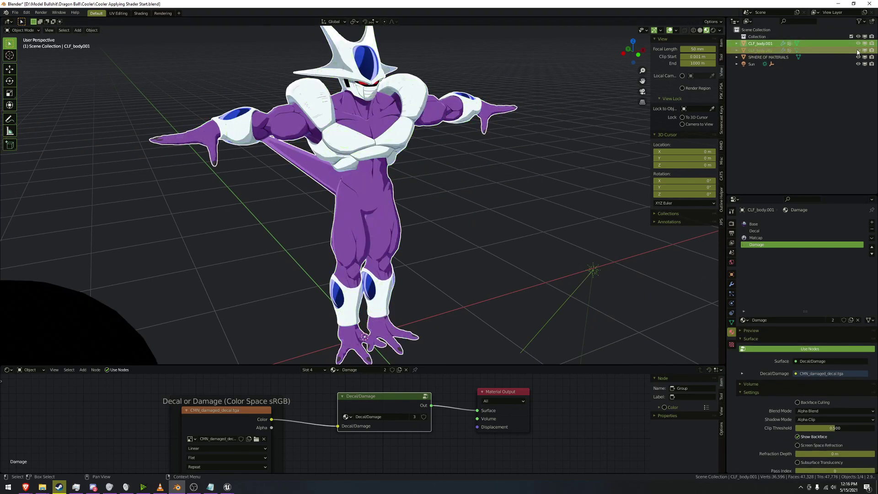
- Deselect the model and inspect the character with the damage decal mesh hidden
middle_click_drag(412, 139, 412, 213, "shift")
left_click(510, 227)
scroll(510, 226, "up", 3)
middle_click_drag(466, 218, 376, 221, "shift")
scroll(440, 180, "up", 2)
scroll(439, 180, "down", 2)
scroll(443, 187, "up", 1)
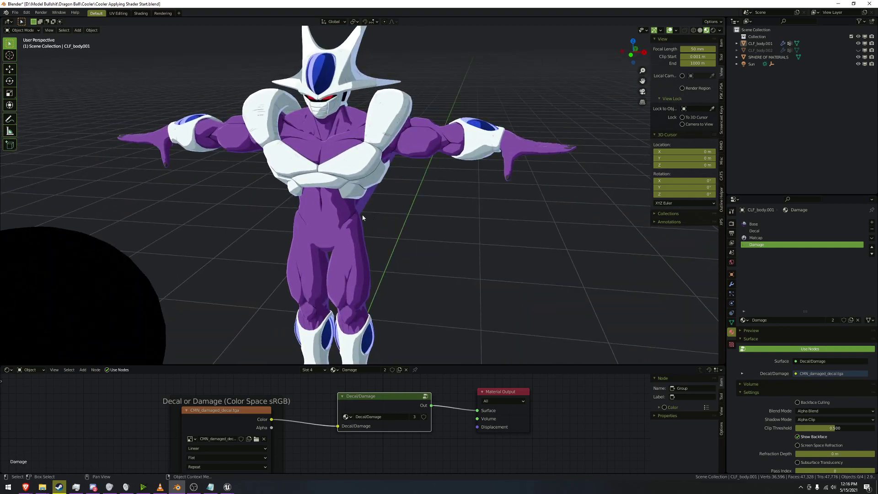